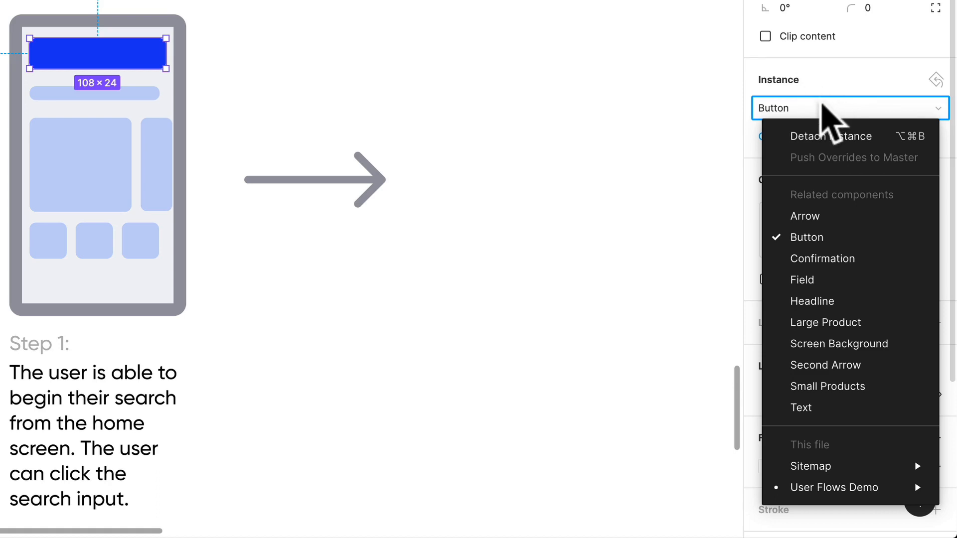
- Swap the blue button instance at the top of the Step 1 phone screen for the Field component
left_click(800, 104)
left_click(814, 107)
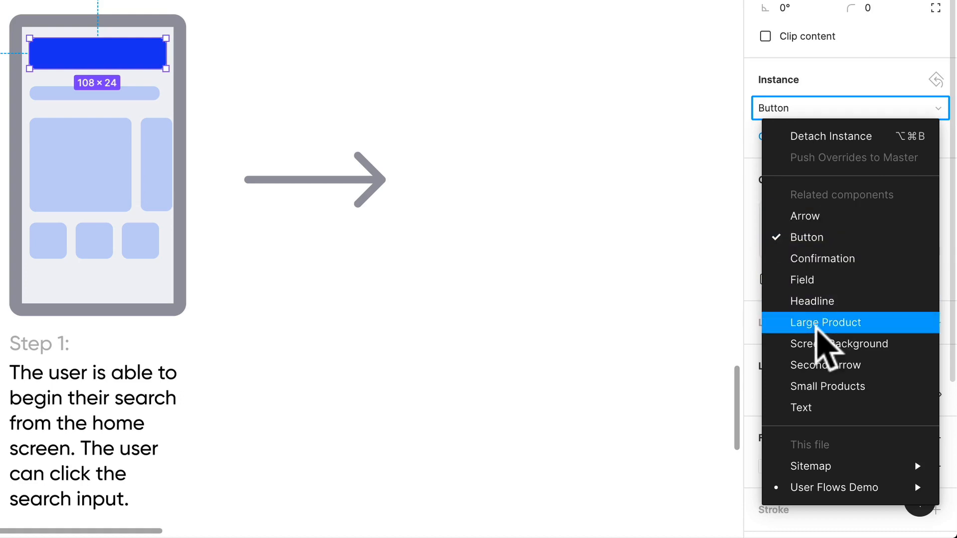
left_click(797, 279)
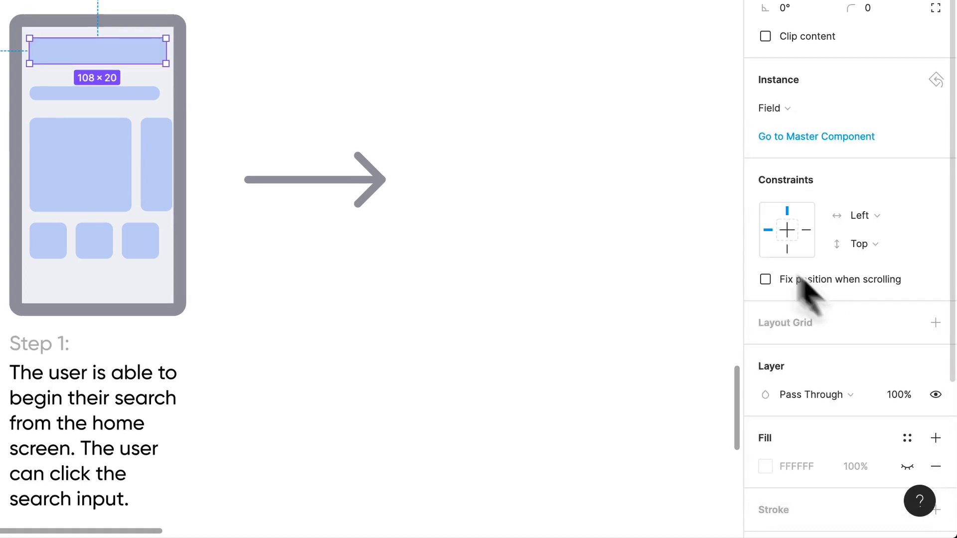
left_click(517, 50)
- Nudge the headline, both large products and the small products row up together, closer to the field
scroll(548, 75, "left", 3)
left_click(185, 200)
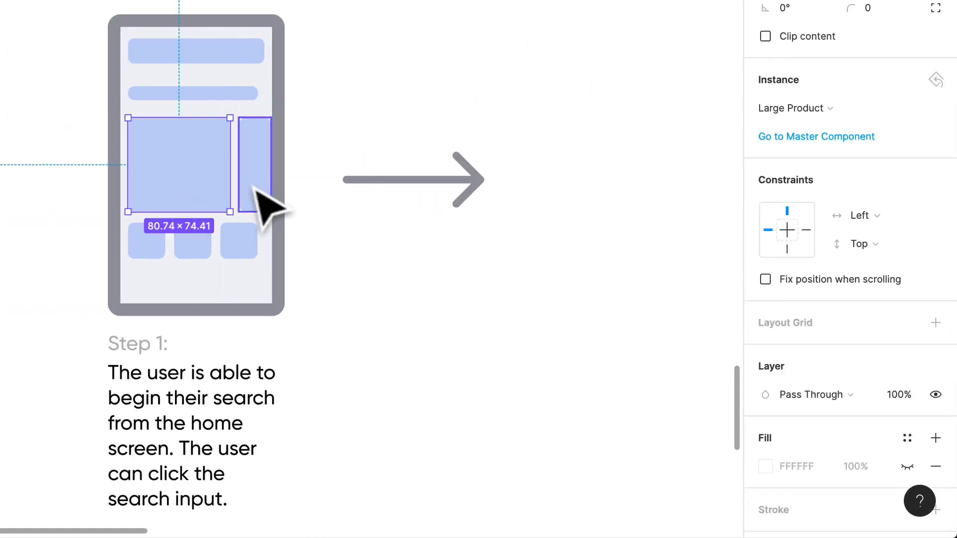
left_click(254, 191, "shift")
left_click(254, 242, "shift")
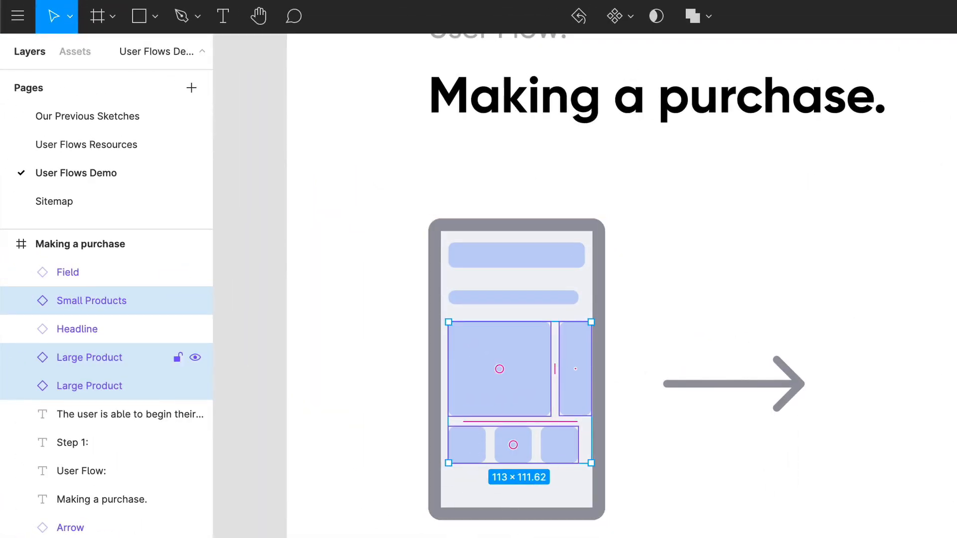
left_click(77, 329, "shift")
key("Up")
key("Up")
key("Up")
key("Up")
key("Up")
key("Up")
left_click(82, 55)
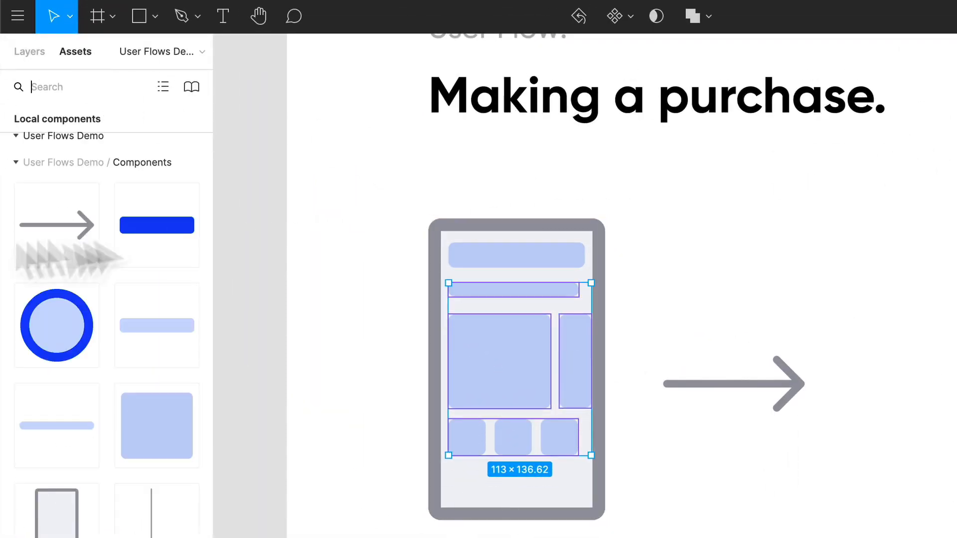
left_click(736, 517)
- Draw a 13 × 13 circle below the small products and duplicate it to form a row of four circles
scroll(703, 514, "down", 2)
scroll(690, 507, "up", 1)
scroll(689, 508, "left", 1)
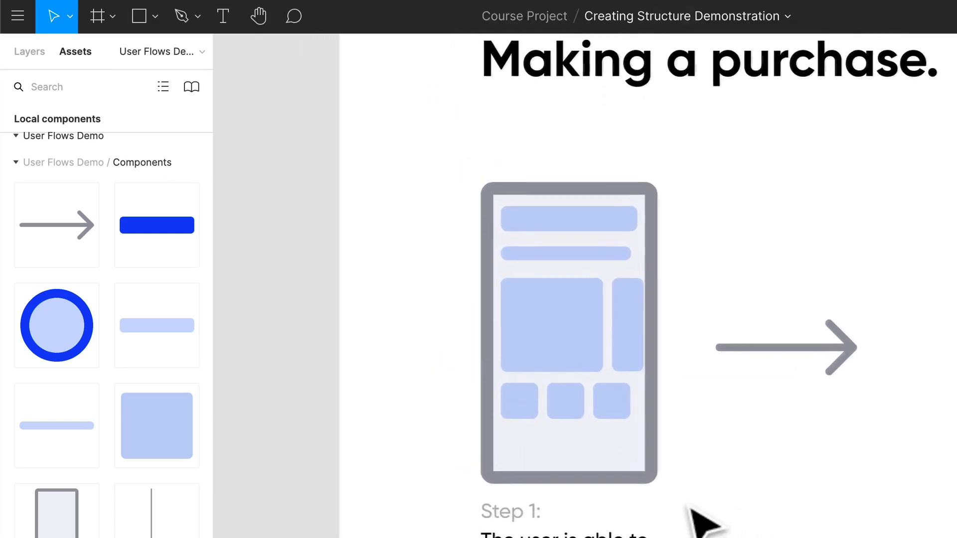
key("o")
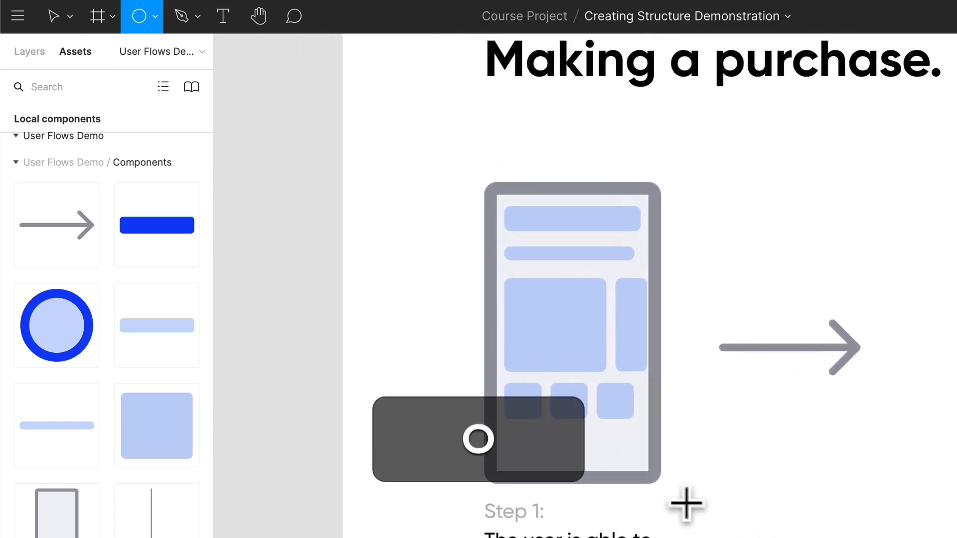
key("super+plus")
scroll(550, 456, "up", 1)
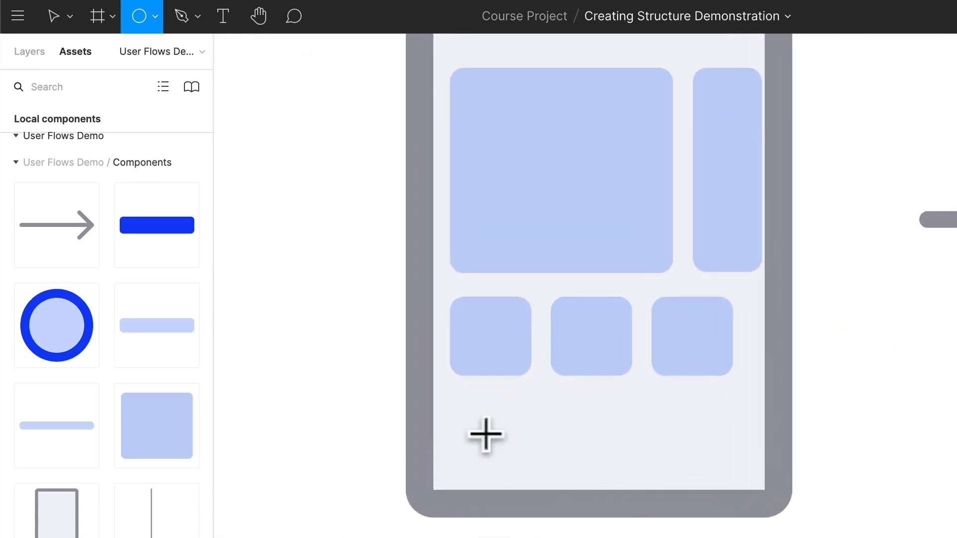
left_click_drag(455, 434, 600, 451)
left_click_drag(600, 451, 719, 458)
left_click(658, 450)
left_click_drag(682, 344, 696, 348)
left_click_drag(717, 449, 726, 448)
- Distribute the four circles evenly with horizontal spacing across the bottom of the phone screen
left_click_drag(474, 449, 477, 447)
left_click(532, 451, "shift")
left_click(603, 446, "shift")
left_click(735, 454, "shift")
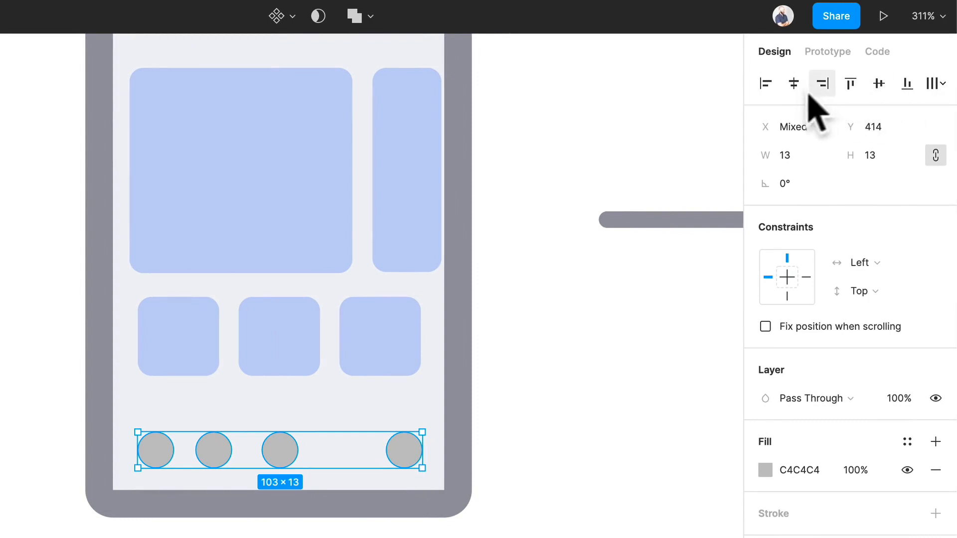
left_click(941, 83)
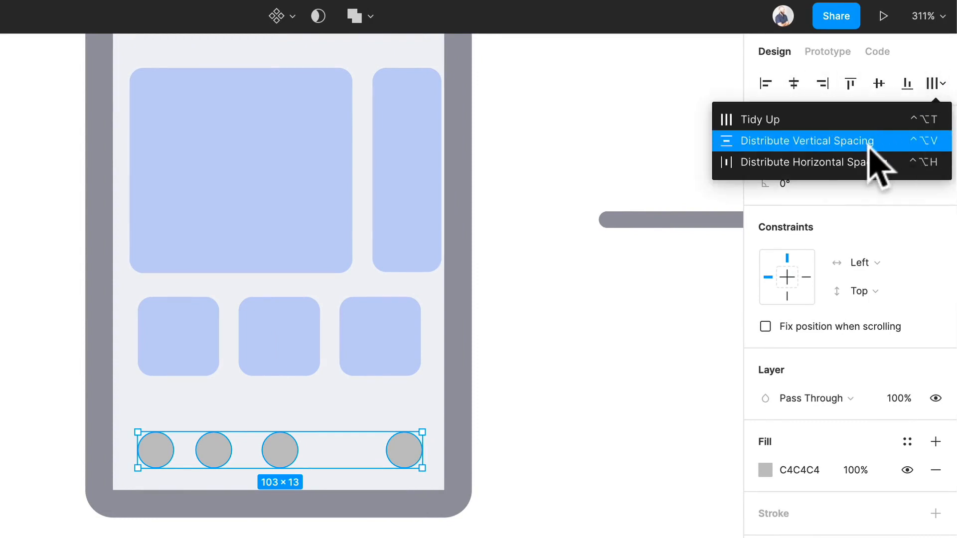
left_click(846, 163)
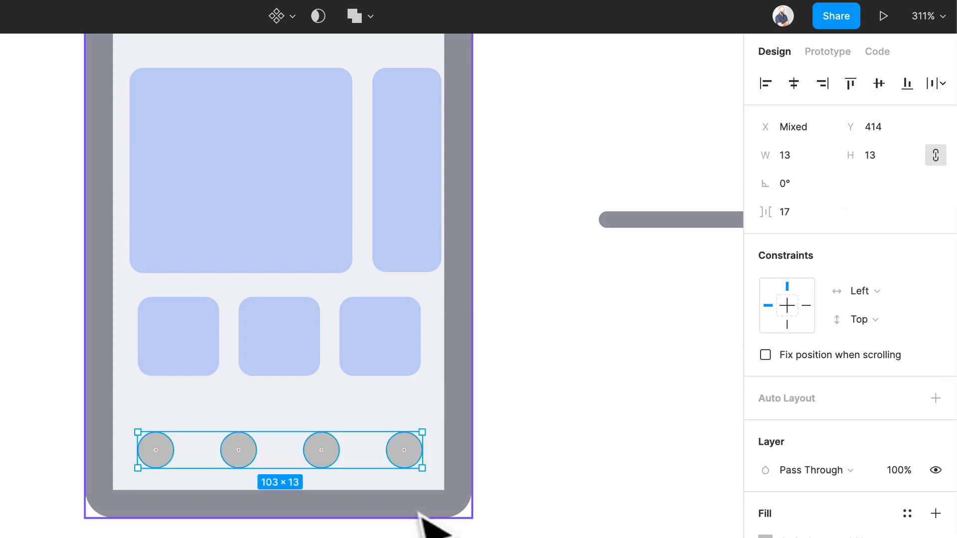
- Fill all four navigation circles with the light blue C3D1F6 sampled from a small product block
left_click(438, 524)
left_click(404, 450)
left_click(321, 450, "shift")
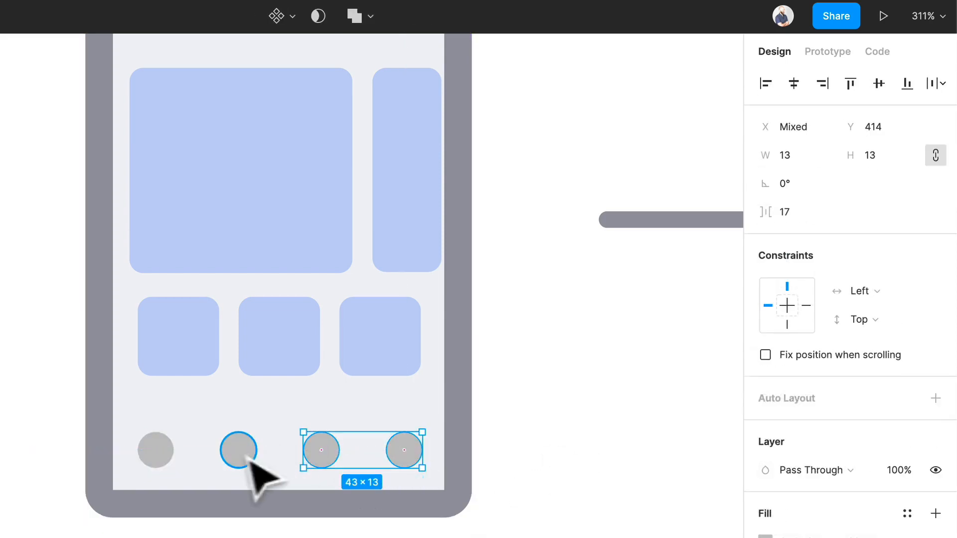
left_click(238, 450, "shift")
left_click(156, 450, "shift")
key("i")
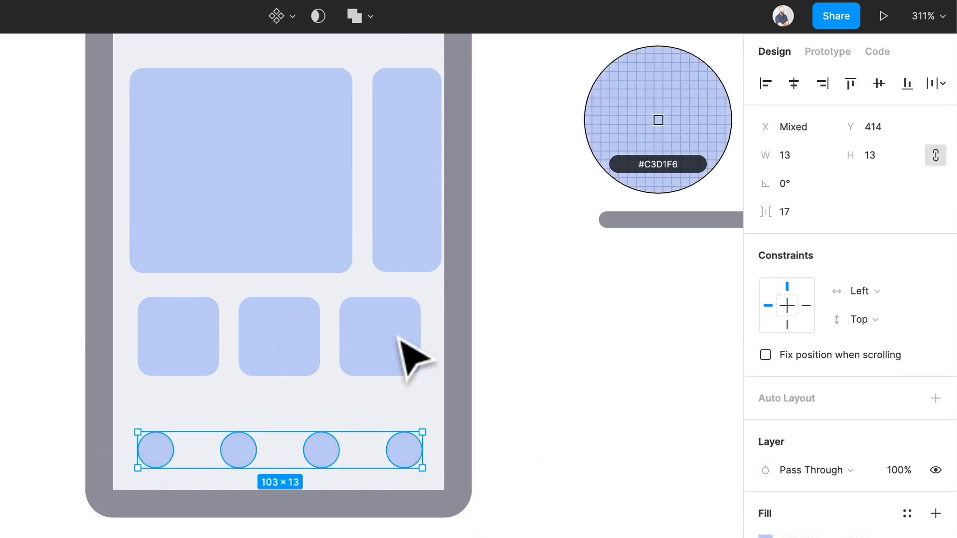
left_click(410, 352)
left_click(593, 534)
- Set the fill of the rightmost navigation circle to the document's dark blue 0647EE
left_click(390, 456)
key("i")
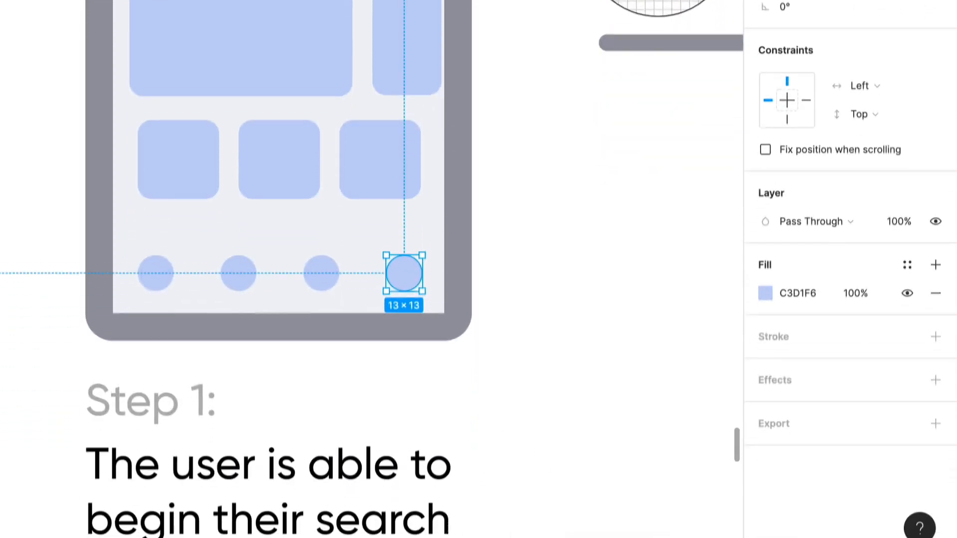
left_click(765, 293)
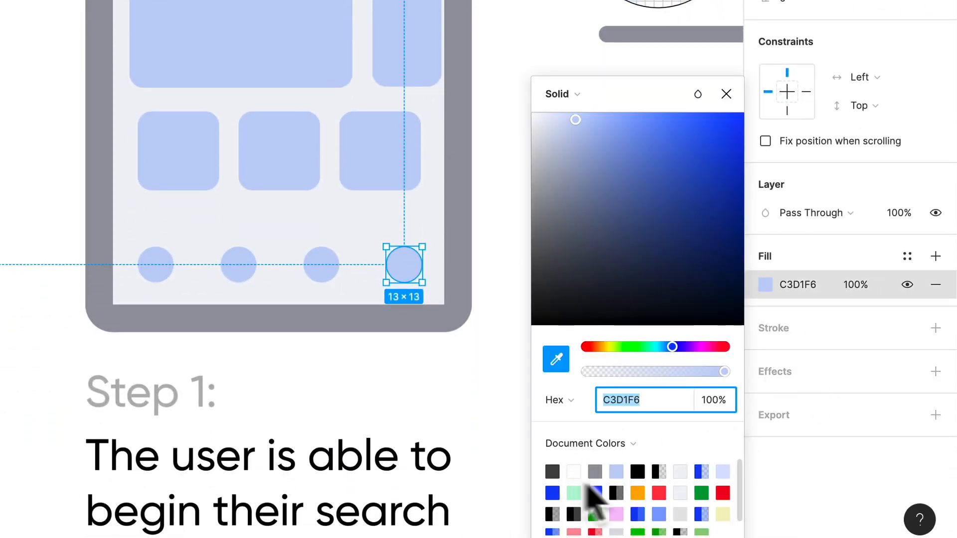
left_click(594, 493)
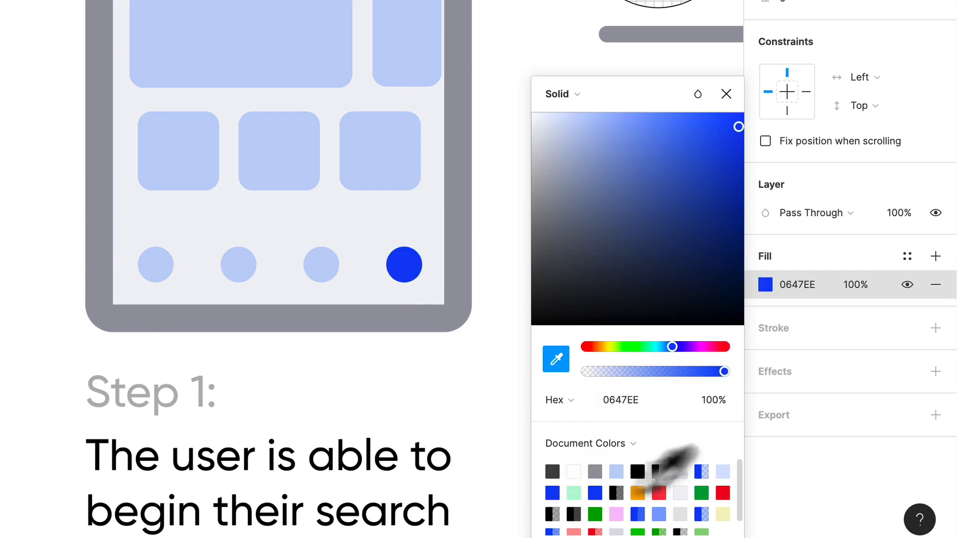
left_click(513, 341)
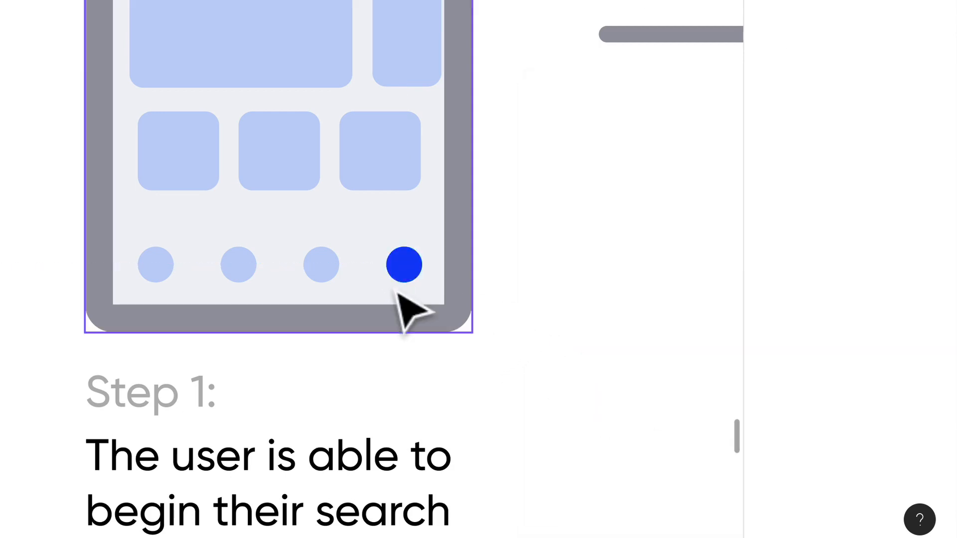
scroll(608, 280, "up", 1)
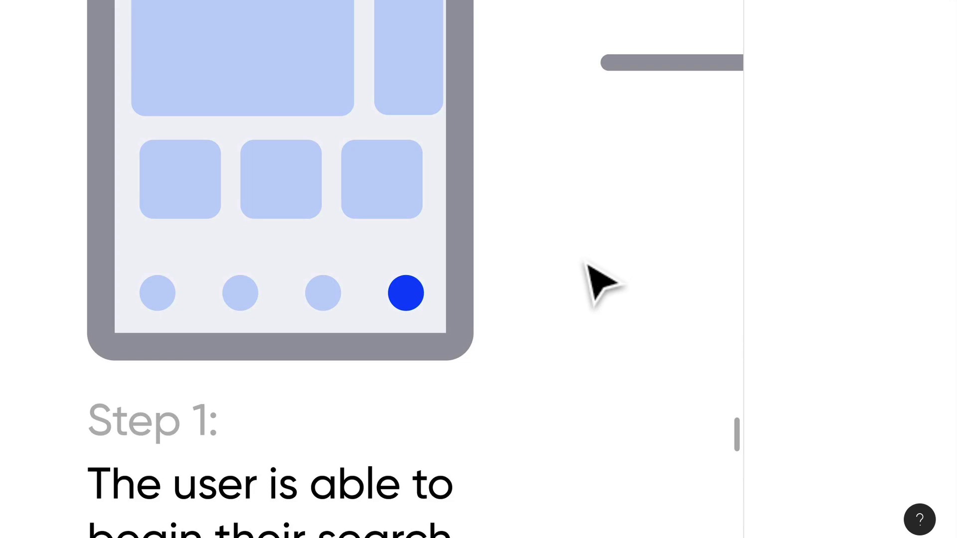
- Draw a 5 × 5 circle just above the upper right edge of the dark blue navigation circle
scroll(425, 339, "up", 3)
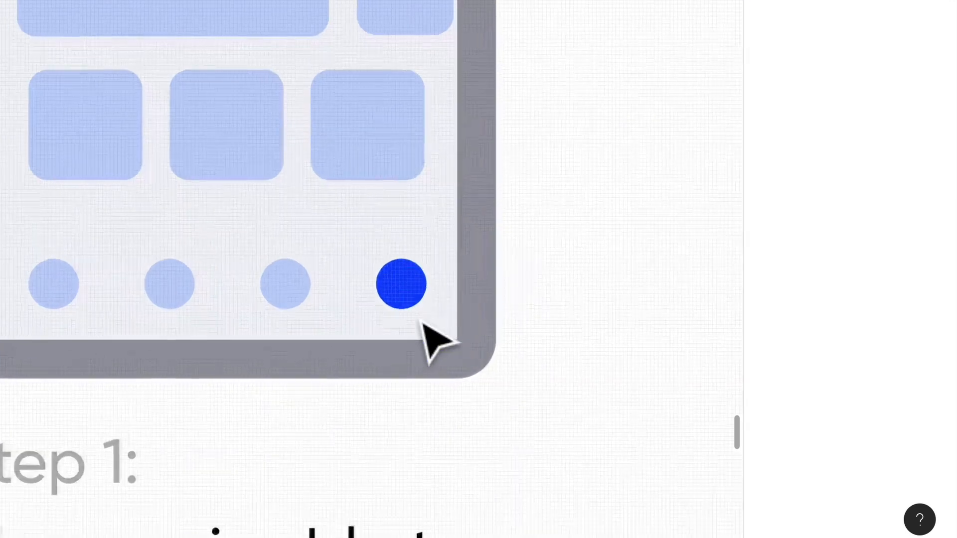
left_click(415, 283)
left_click(633, 281)
key("r")
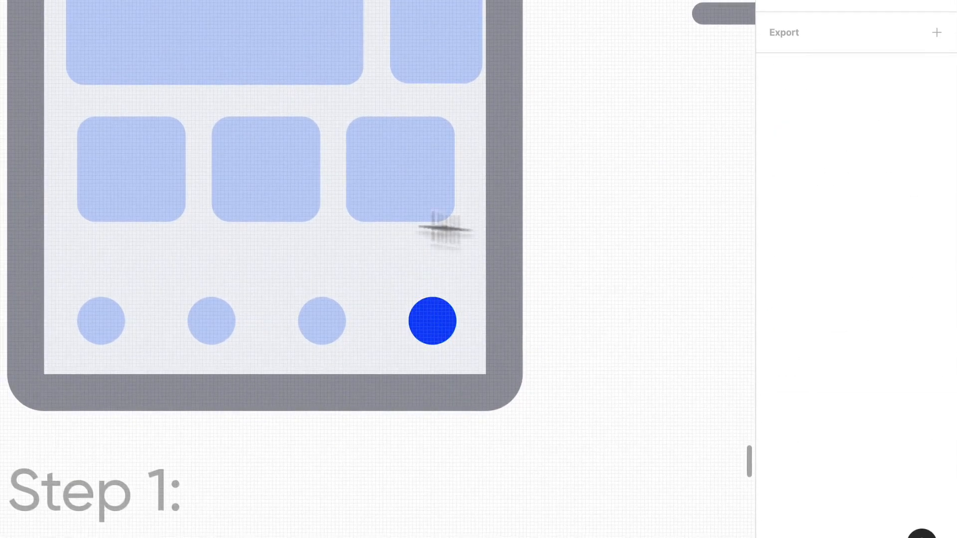
left_click_drag(443, 271, 462, 294)
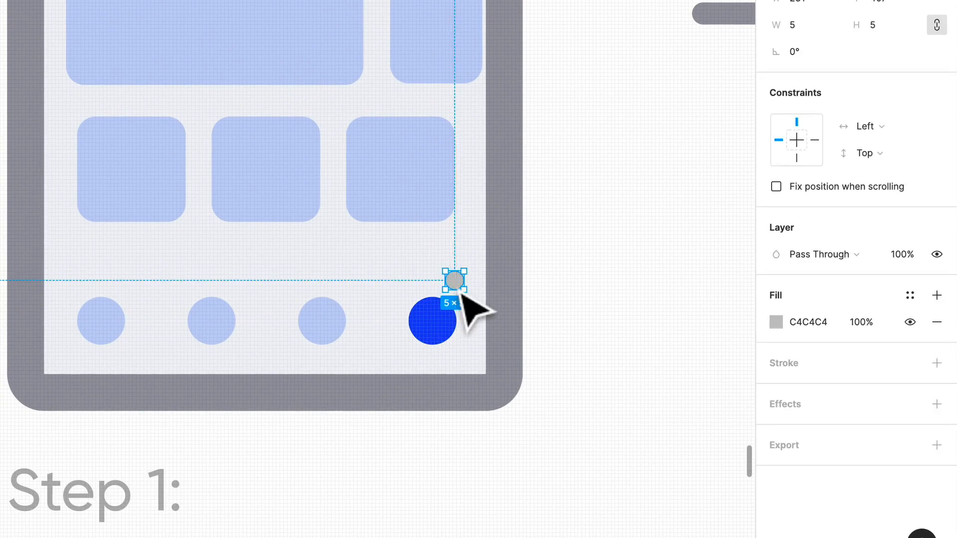
- Fill the small notification circle with red FF2D23 and move it down to Y 409, closer to the dark blue circle
left_click(910, 295)
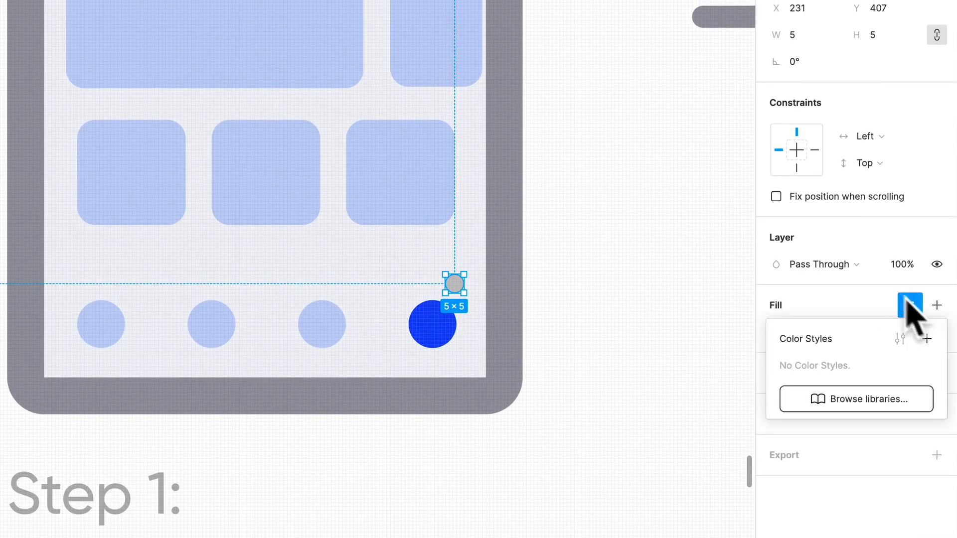
left_click(909, 304)
left_click(776, 333)
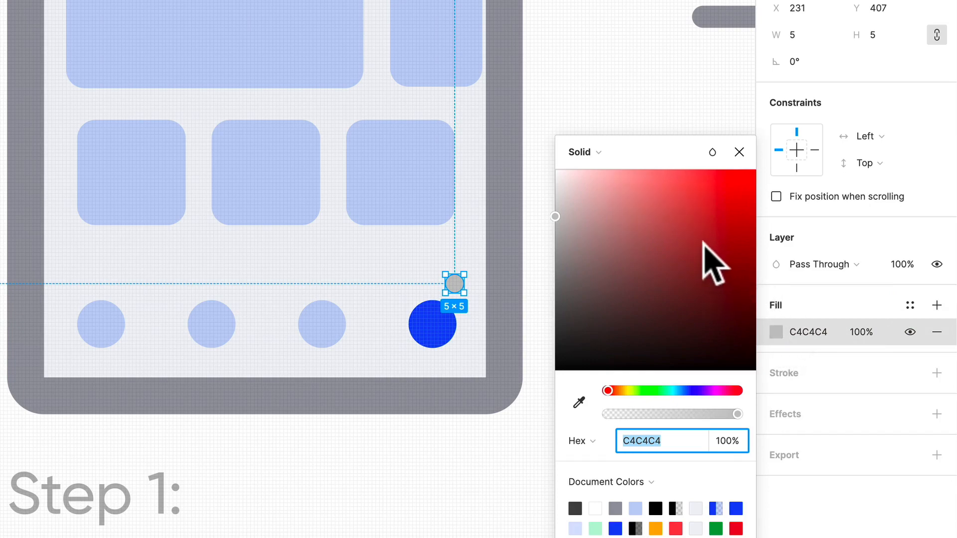
left_click_drag(705, 252, 728, 170)
left_click(609, 106)
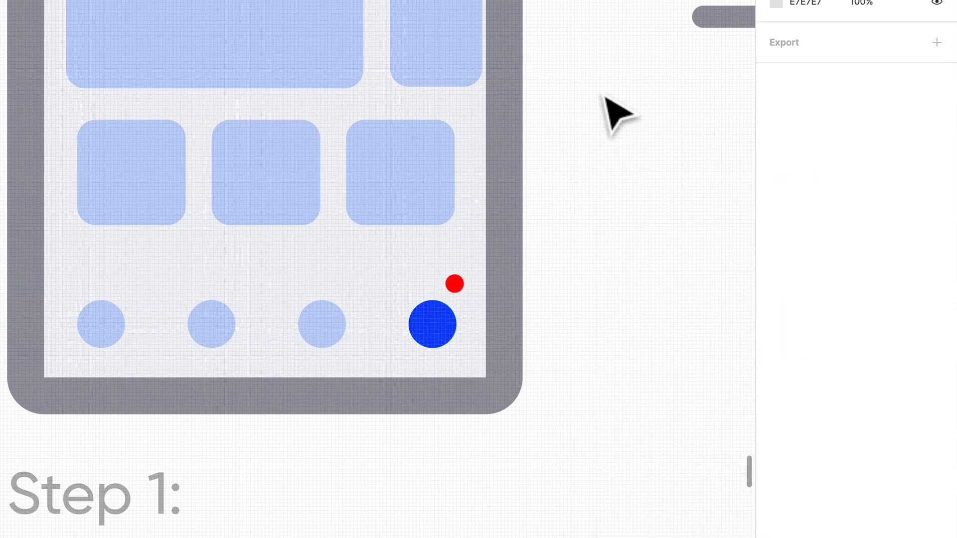
left_click_drag(456, 291, 458, 293)
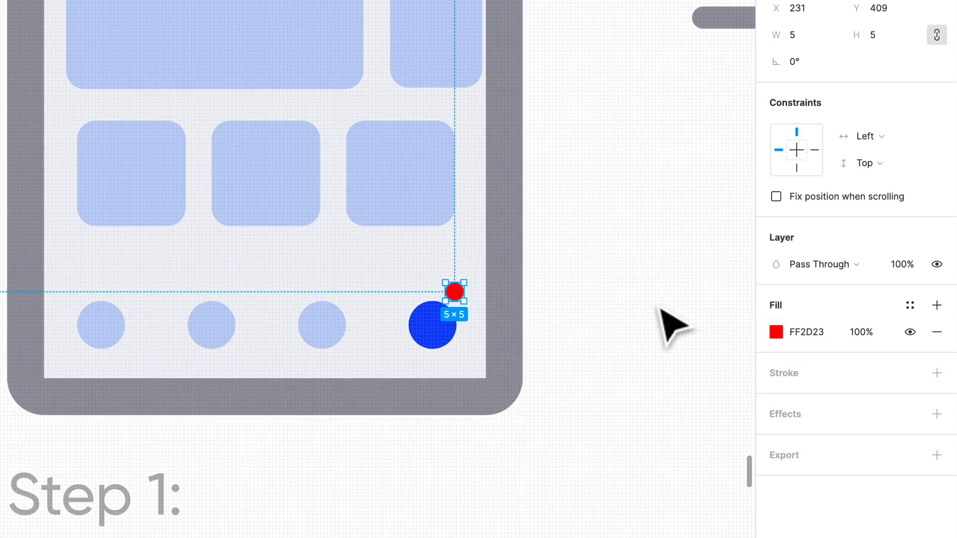
left_click(493, 326)
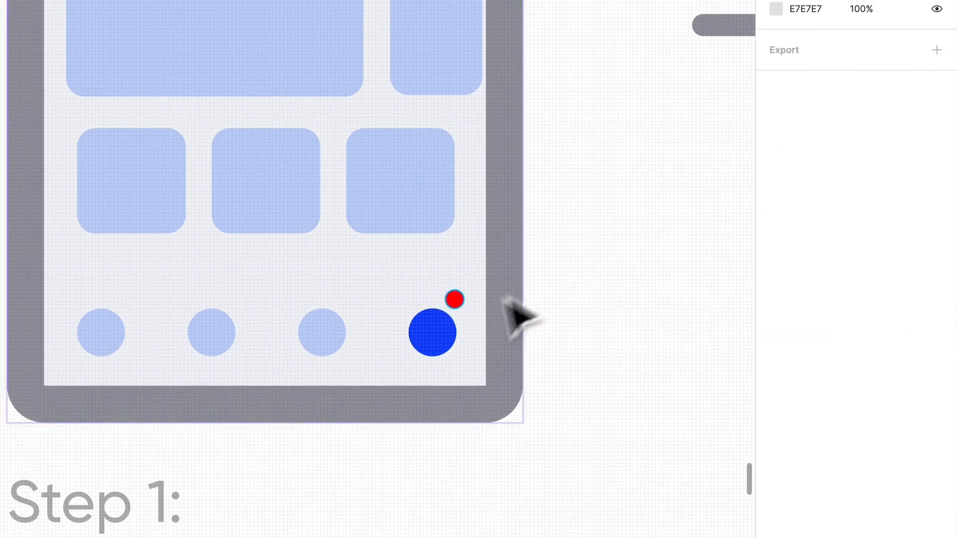
- Rewrite the Step 1 description as "The user is able to see a cart notifcation that they can interact with. The user taps on the cart navigation"
scroll(486, 349, "down", 5)
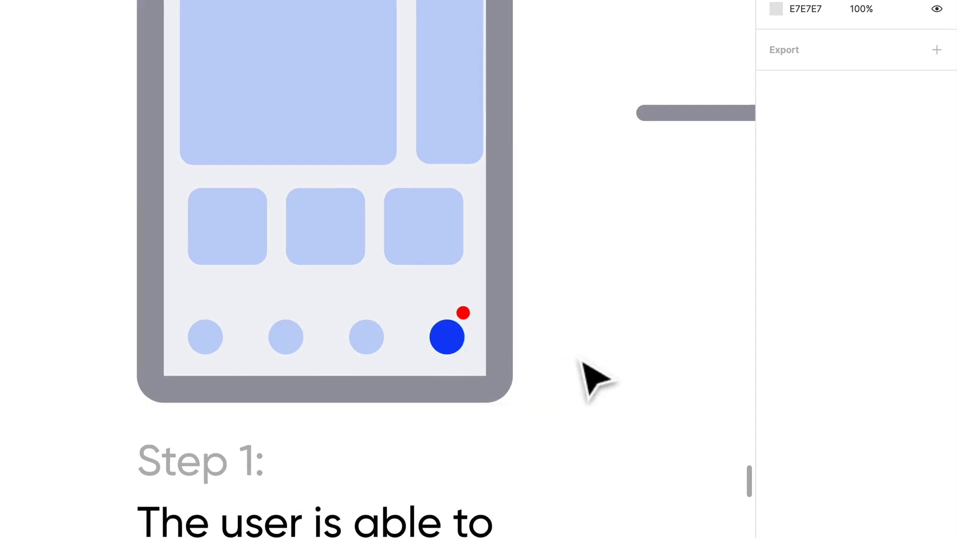
scroll(581, 360, "down", 1)
scroll(513, 384, "down", 4)
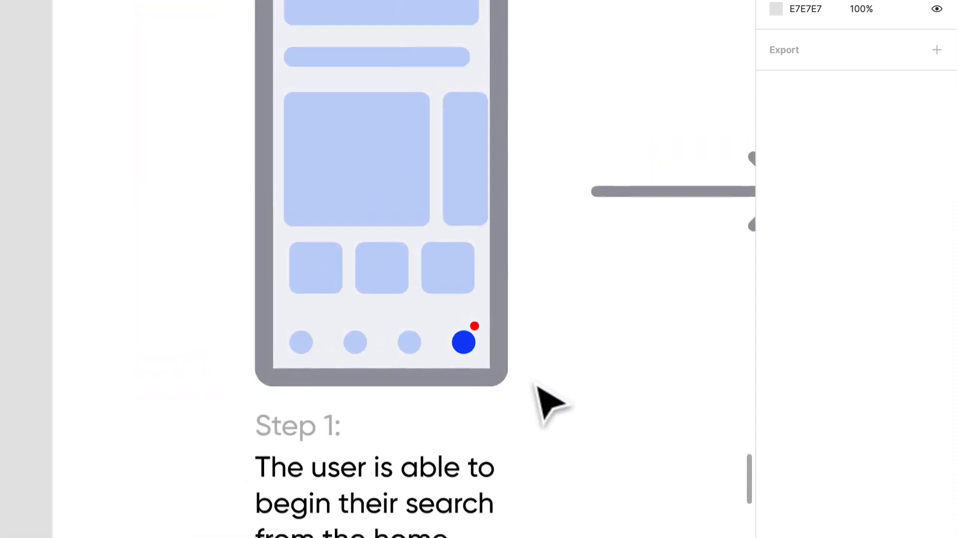
double_click(366, 407)
type("The user is ab")
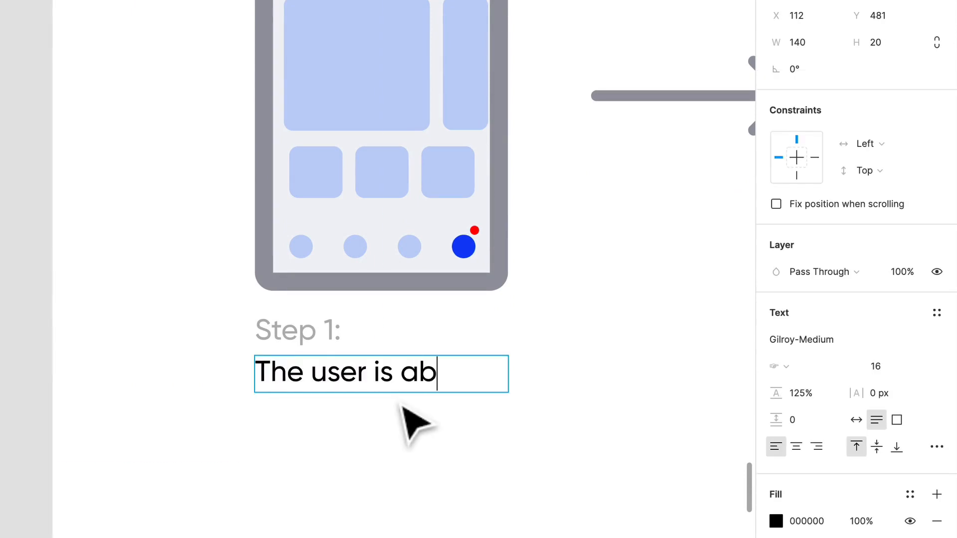
type("le to see a car")
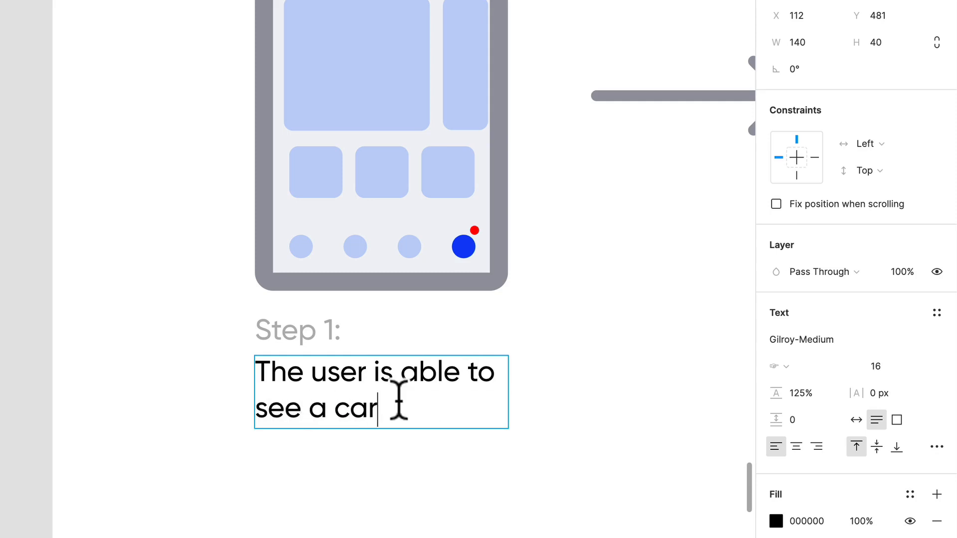
type("t notifcation")
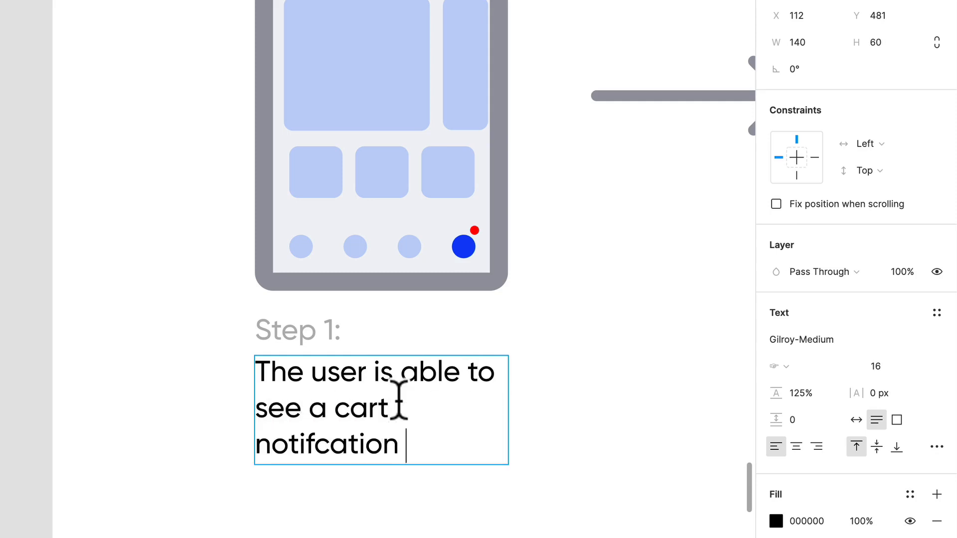
type(" that they can int")
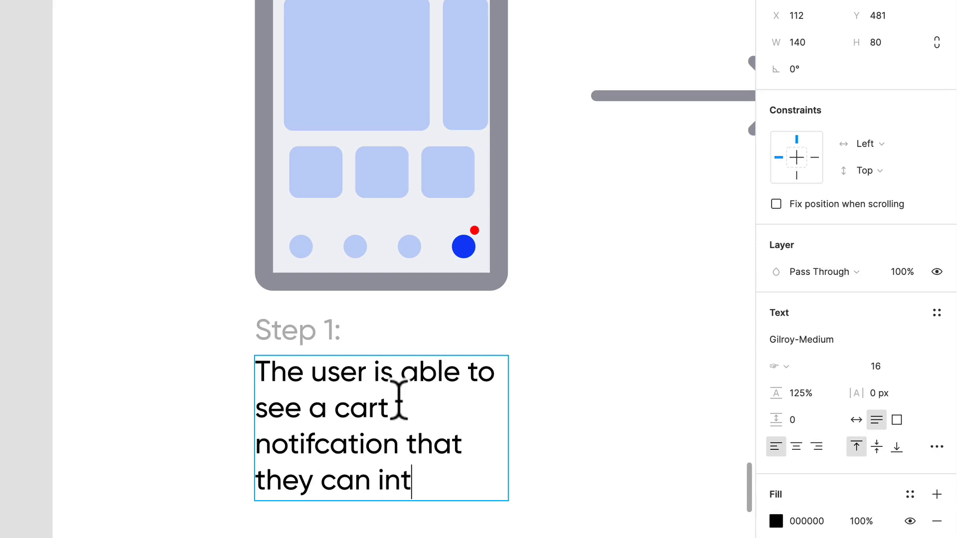
type("eract with. The user")
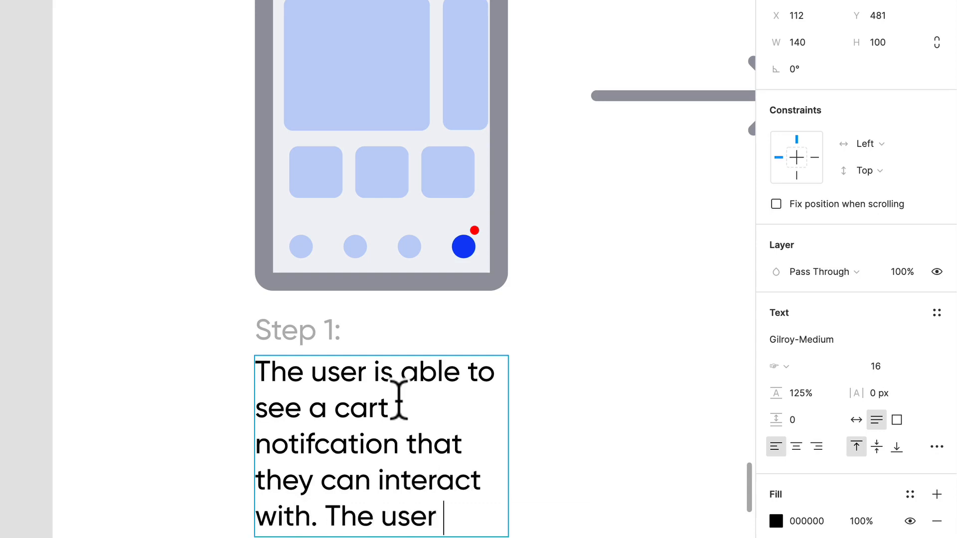
type(" taps on the cart")
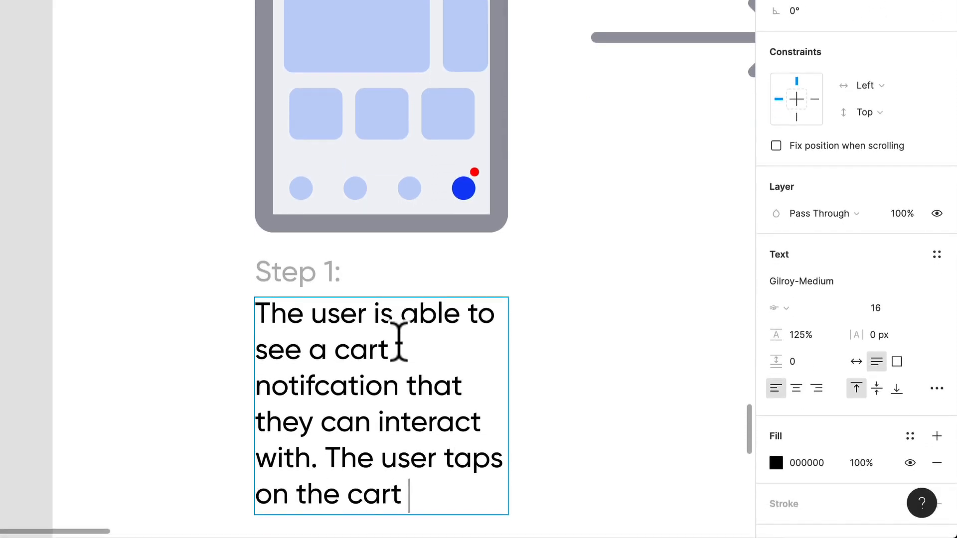
type(" navigation item.")
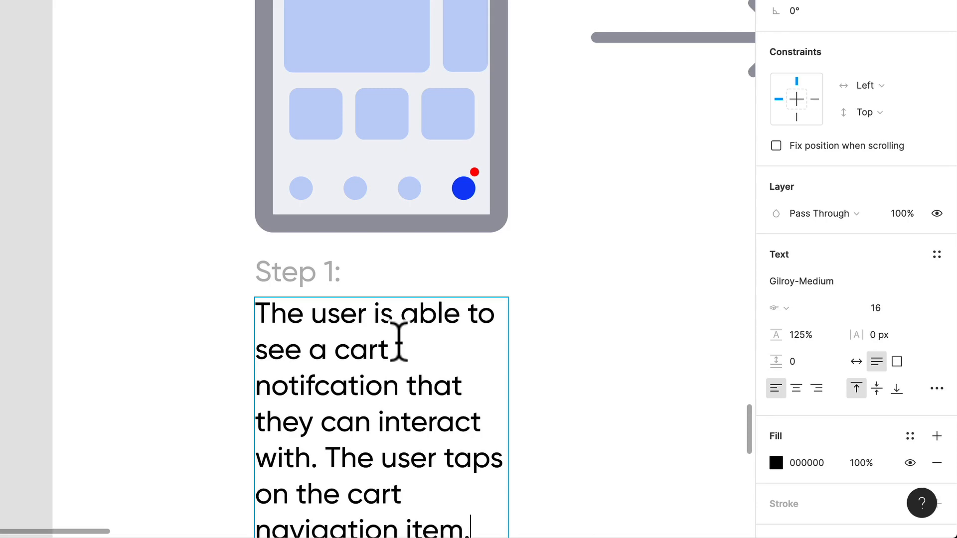
left_click(591, 197)
scroll(598, 195, "up", 3)
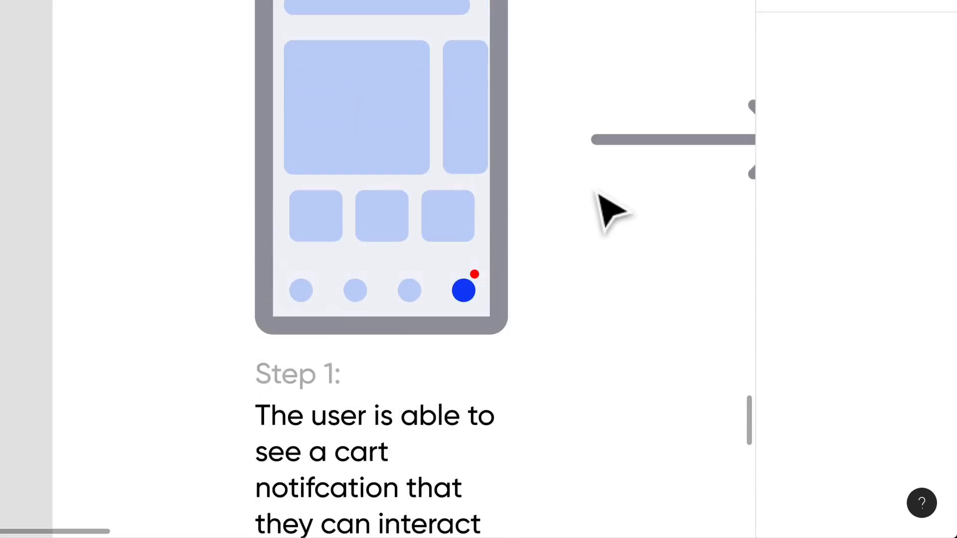
- Duplicate the Step 1 phone screen with its label, description and arrow, placing the copy just past the original arrow
scroll(598, 194, "down", 5)
scroll(611, 212, "right", 5)
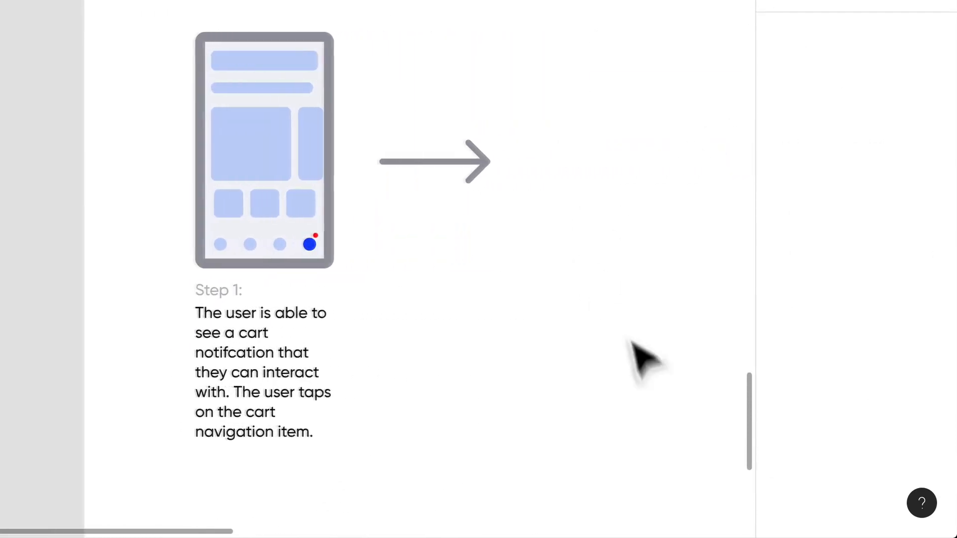
left_click_drag(644, 385, 202, 44)
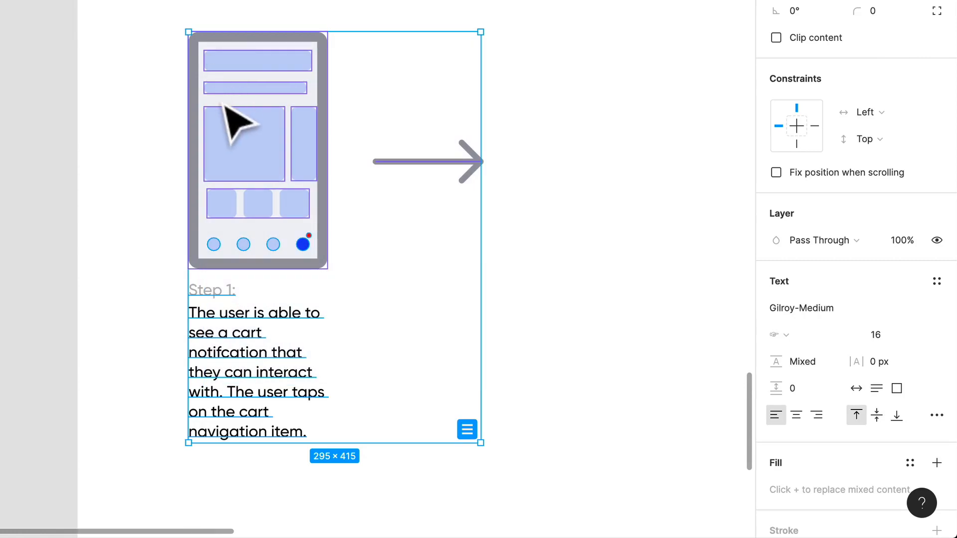
left_click_drag(224, 108, 563, 157)
scroll(566, 157, "right", 3)
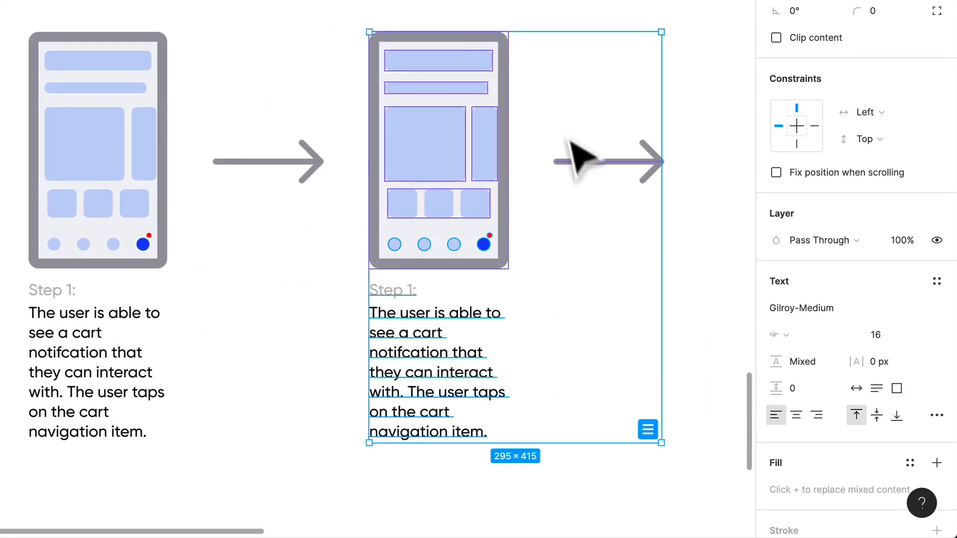
left_click(560, 129)
- Change the copied phone screen's label to "Step 2:"
double_click(406, 298)
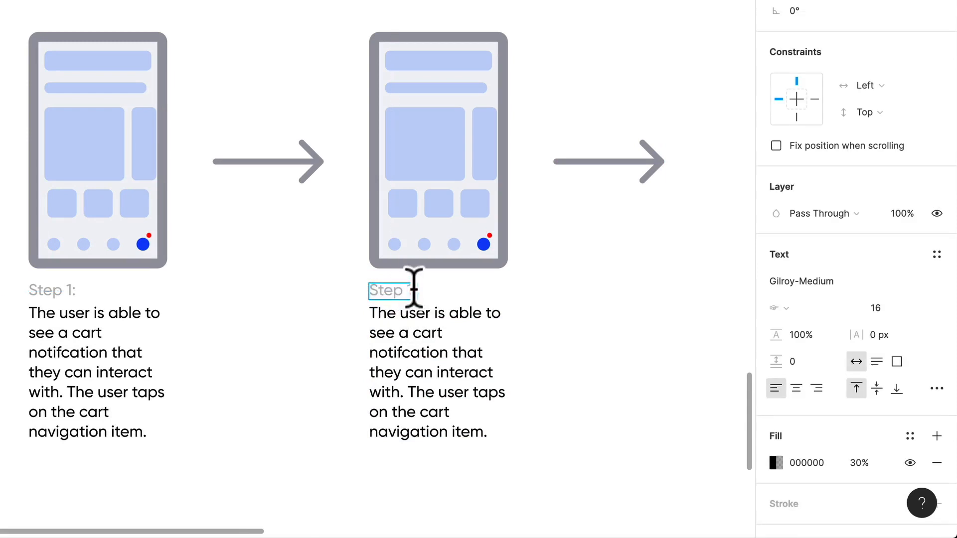
type("2:")
left_click(631, 320)
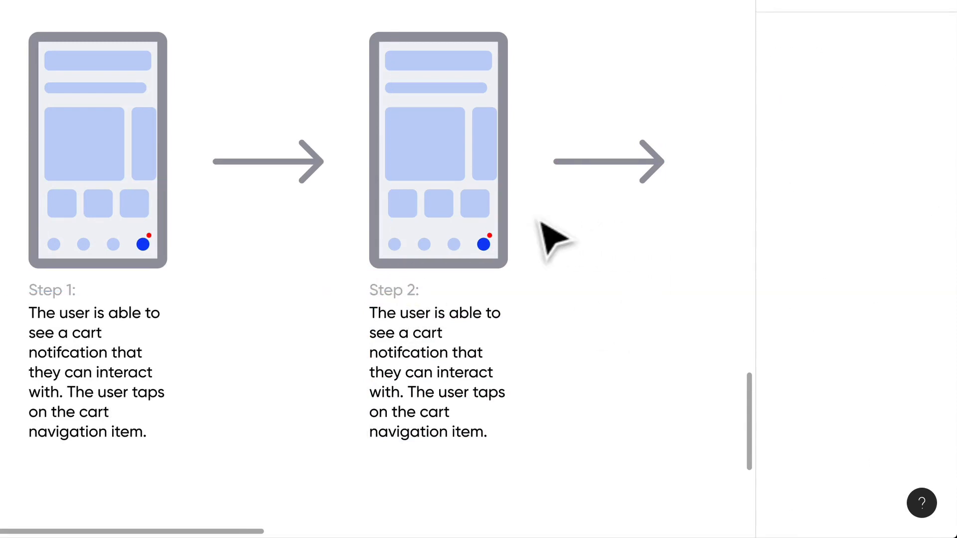
- Delete the product blocks, thumbnails, navigation circles, notification dot and large header bar from the Step 2 screen, keeping the thin headline bar
left_click(486, 243)
left_click(544, 227)
left_click(504, 253)
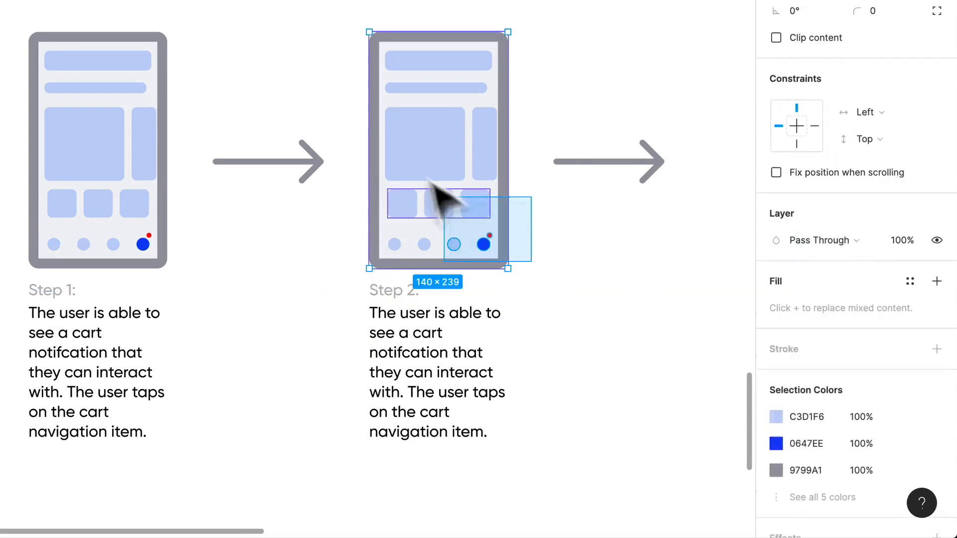
left_click(500, 98, "shift")
key("Delete")
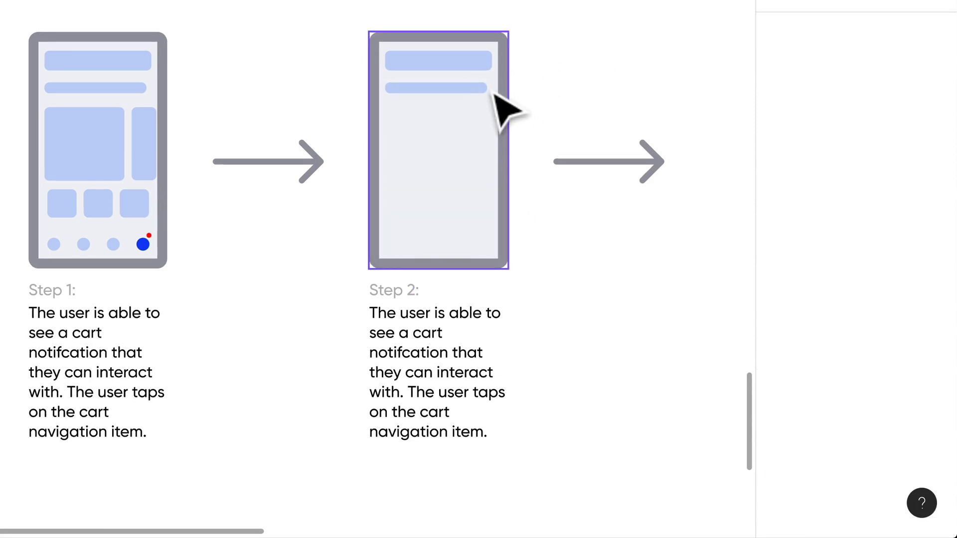
left_click(478, 65)
key("Delete")
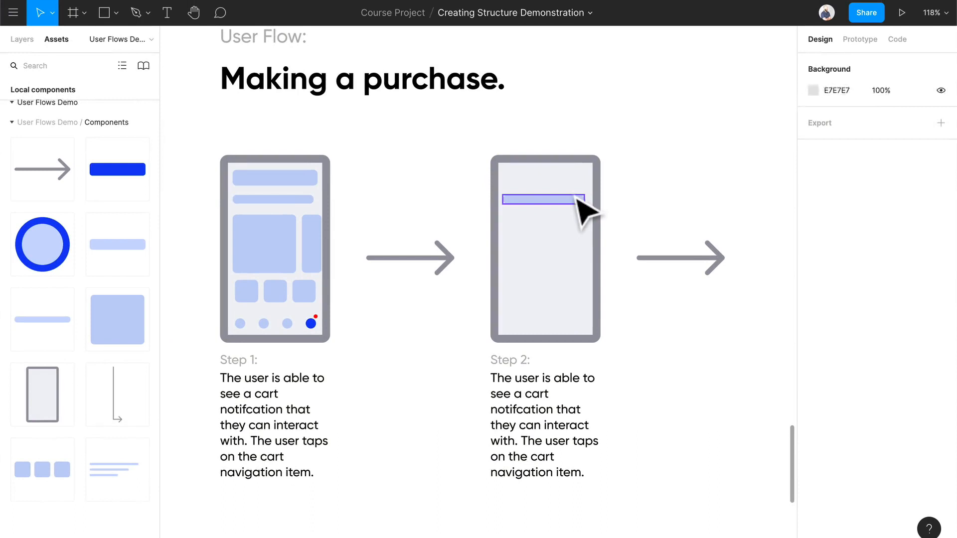
- Move the headline bar to the upper part of the Step 2 screen and shorten it into a centred title
left_click_drag(577, 196, 588, 177)
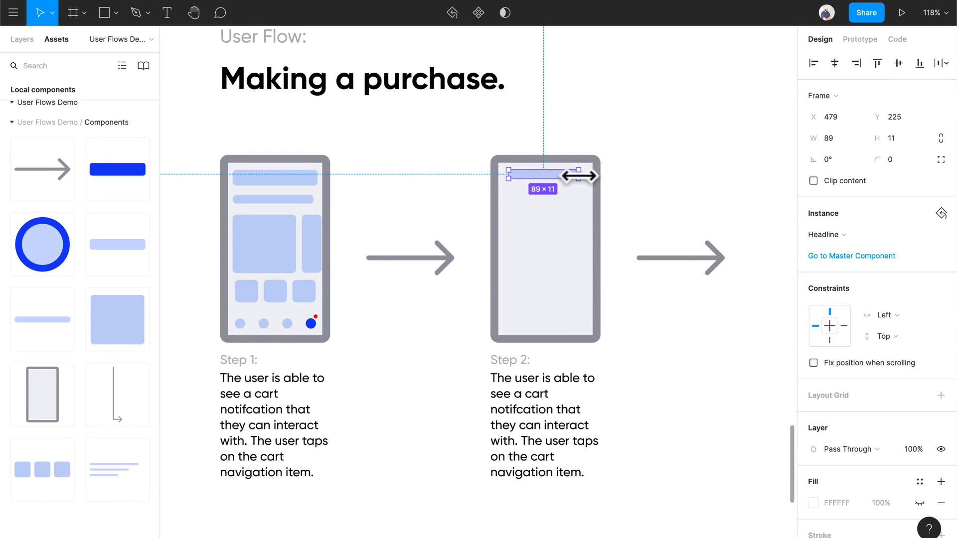
left_click_drag(559, 178, 564, 178)
left_click(685, 187)
- Copy the lowest product row, with its thumbnail and text lines, from the Step 4 screen of the product search flow
scroll(687, 230, "down", 3)
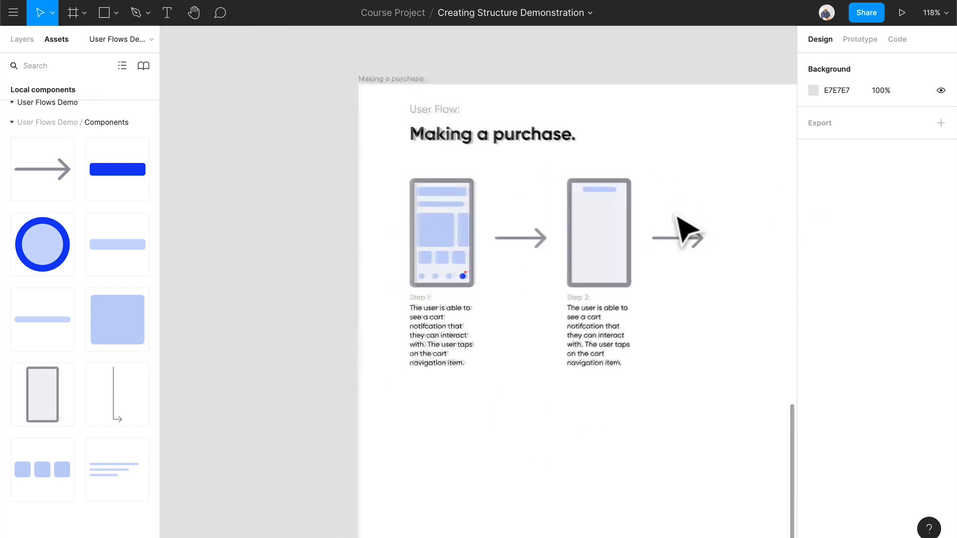
scroll(687, 230, "up", 8)
scroll(686, 230, "up", 2)
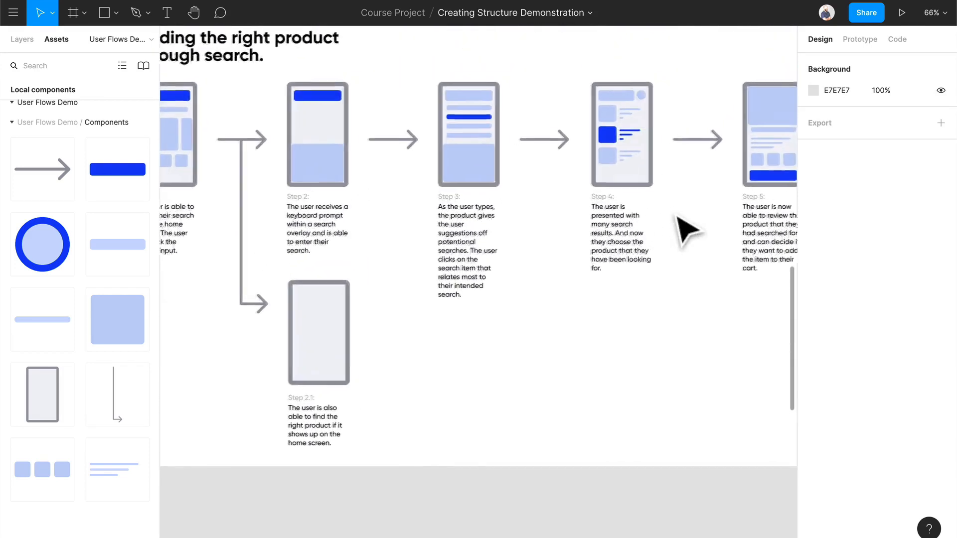
scroll(683, 225, "right", 3)
left_click(568, 159)
left_click(583, 159, "shift")
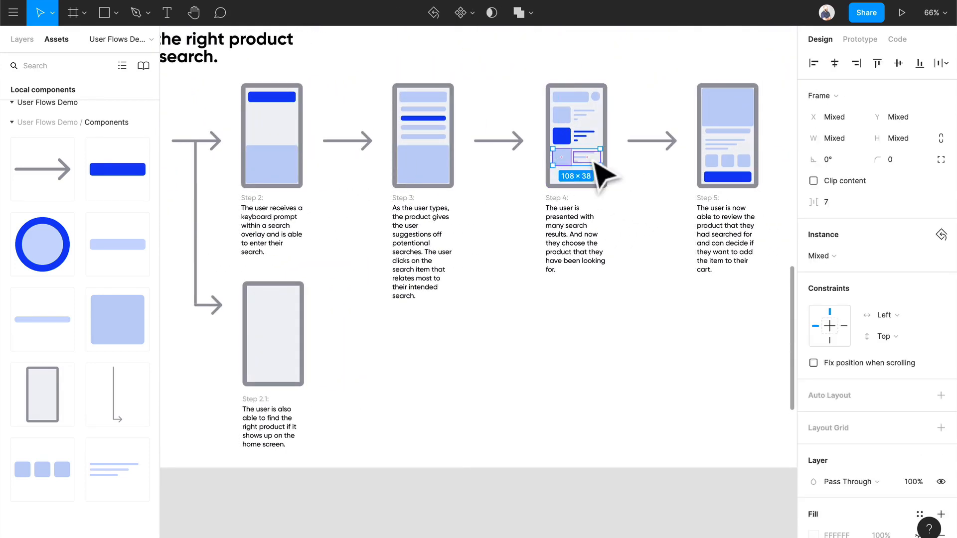
- Paste the product row into the "Making a purchase" flow and place it under the headline bar of the Step 2 screen
scroll(579, 264, "left", 3)
scroll(578, 264, "down", 3)
scroll(585, 266, "up", 3)
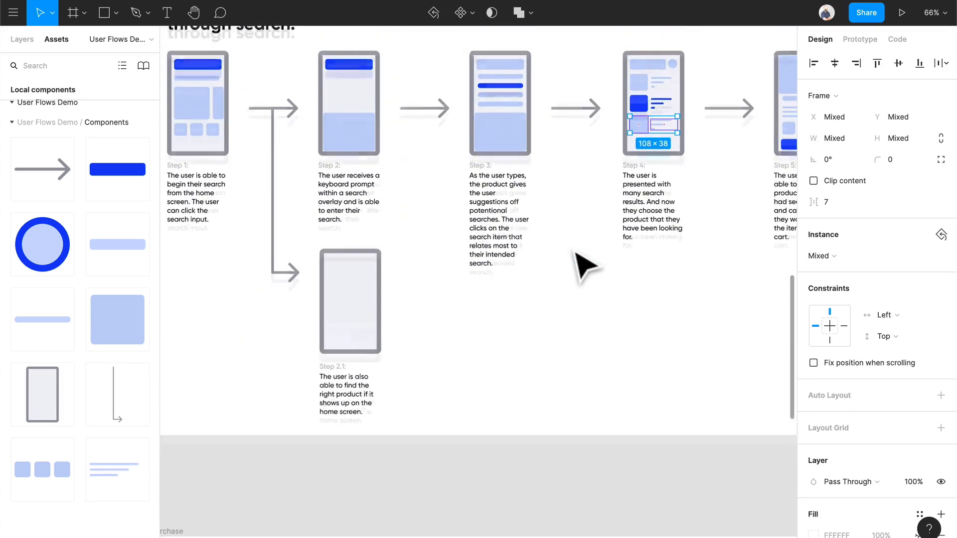
scroll(556, 284, "down", 5)
scroll(633, 300, "up", 5)
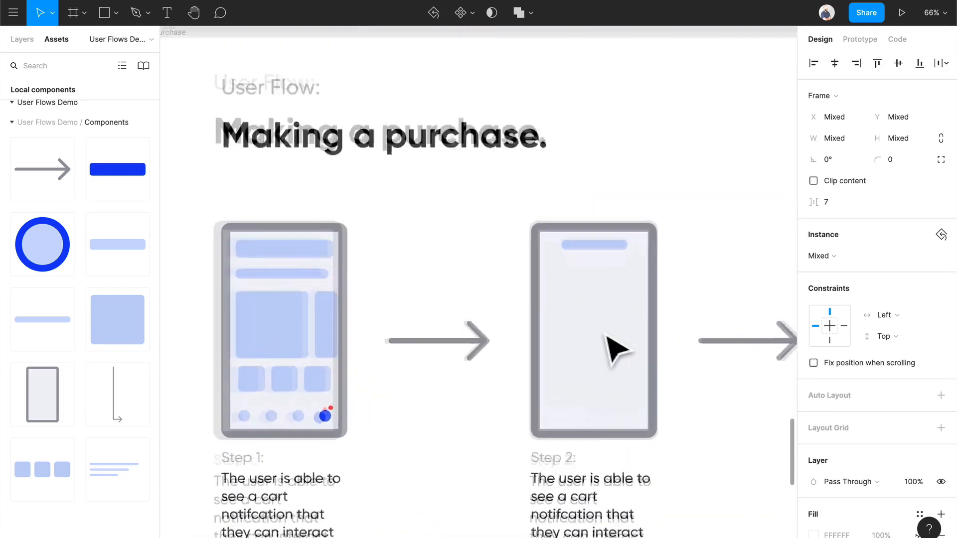
scroll(588, 324, "right", 3)
scroll(548, 307, "up", 3)
left_click(534, 296)
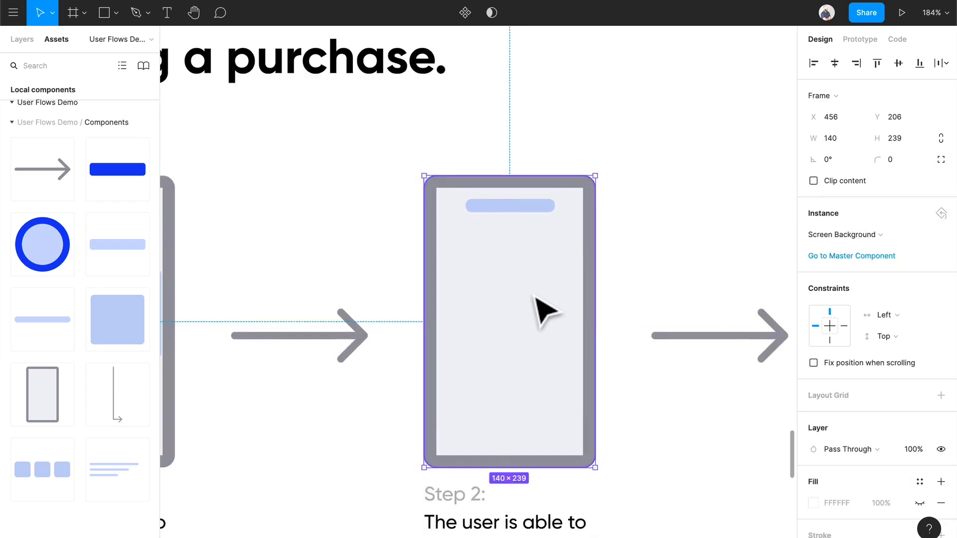
key("super+v")
scroll(567, 289, "down", 5)
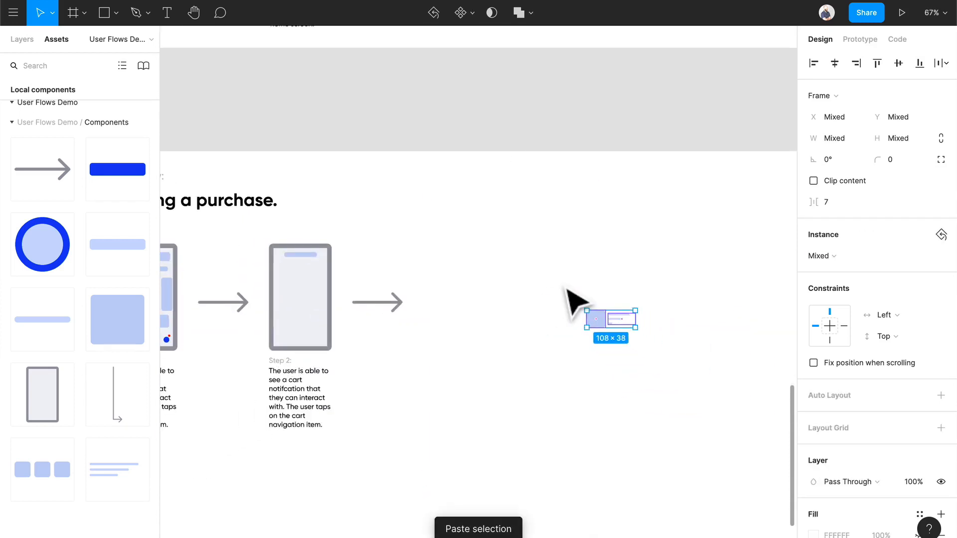
left_click_drag(596, 315, 299, 280)
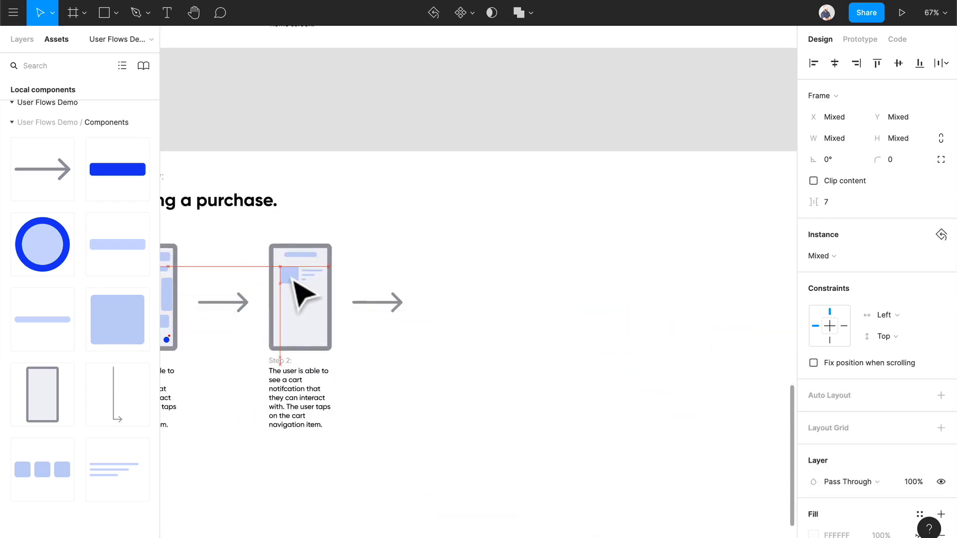
- Fine-tune the product row's position so it sits centred beneath the headline bar on the Step 2 screen
scroll(285, 277, "up", 10)
scroll(287, 277, "down", 2)
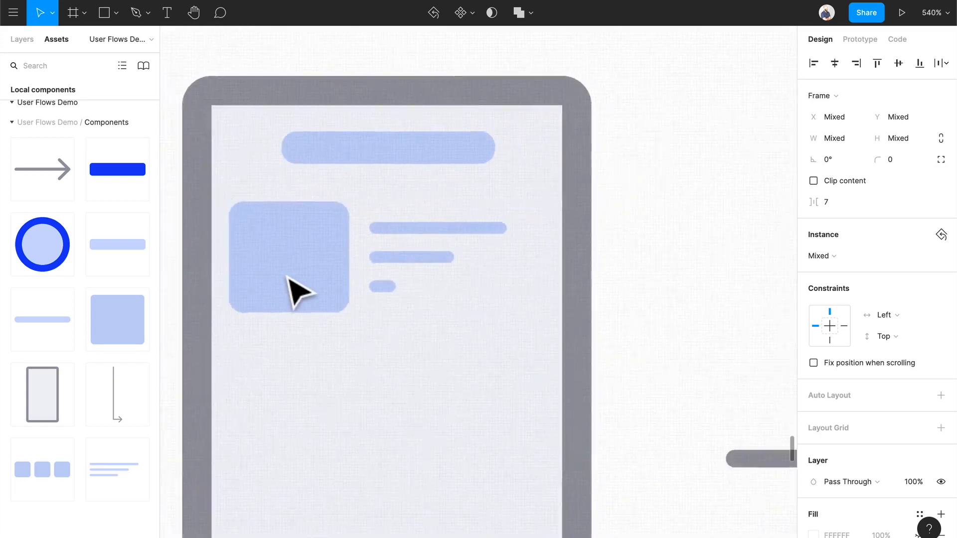
scroll(299, 280, "left", 3)
left_click_drag(407, 294, 412, 299)
scroll(418, 299, "down", 6)
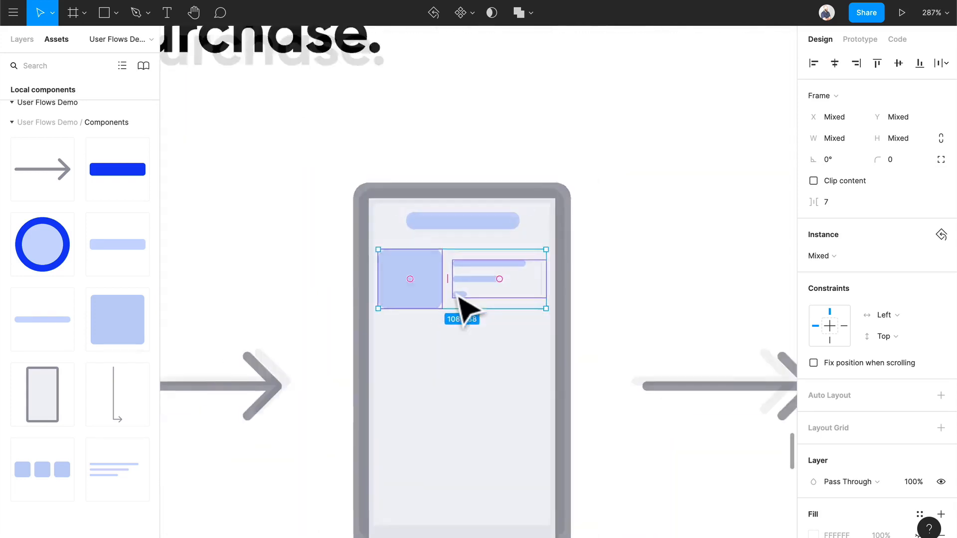
left_click(613, 299)
- Add a dark blue 108 × 24 Button component near the bottom of the Step 2 screen at X 472, Y 403
scroll(451, 296, "down", 4)
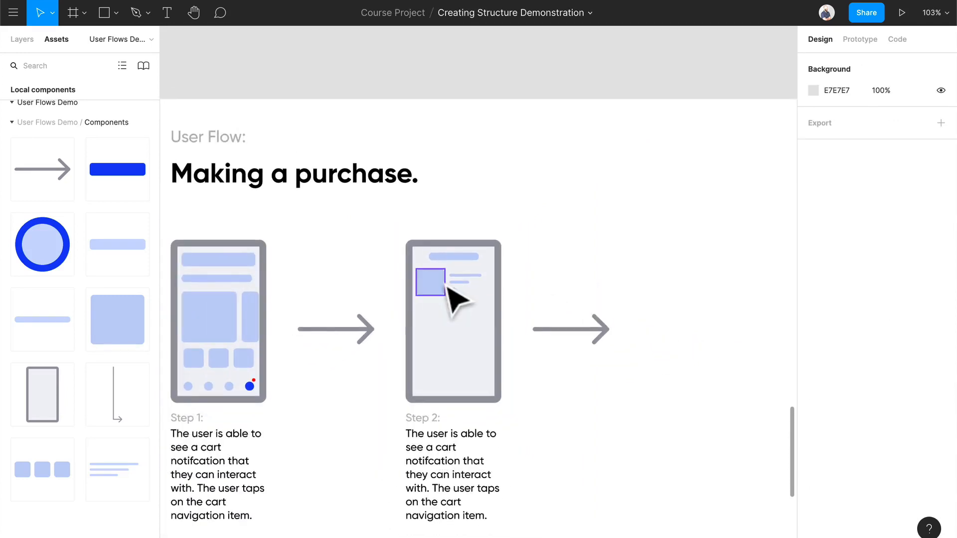
left_click_drag(94, 167, 471, 386)
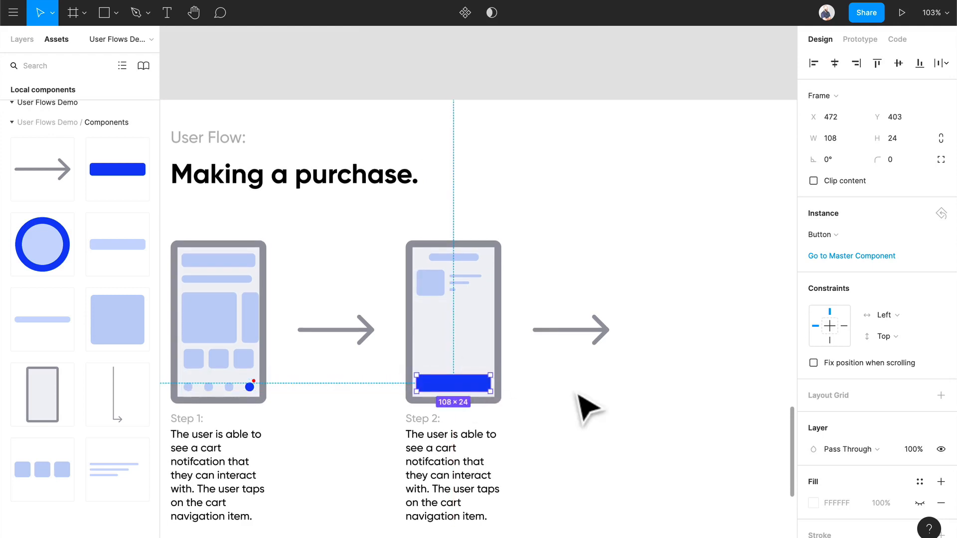
left_click(579, 399)
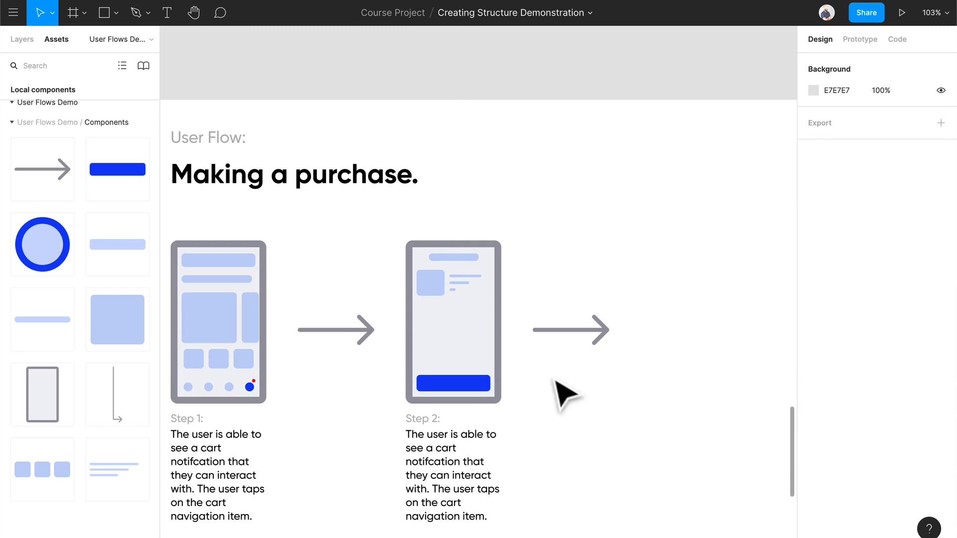
left_click(435, 287)
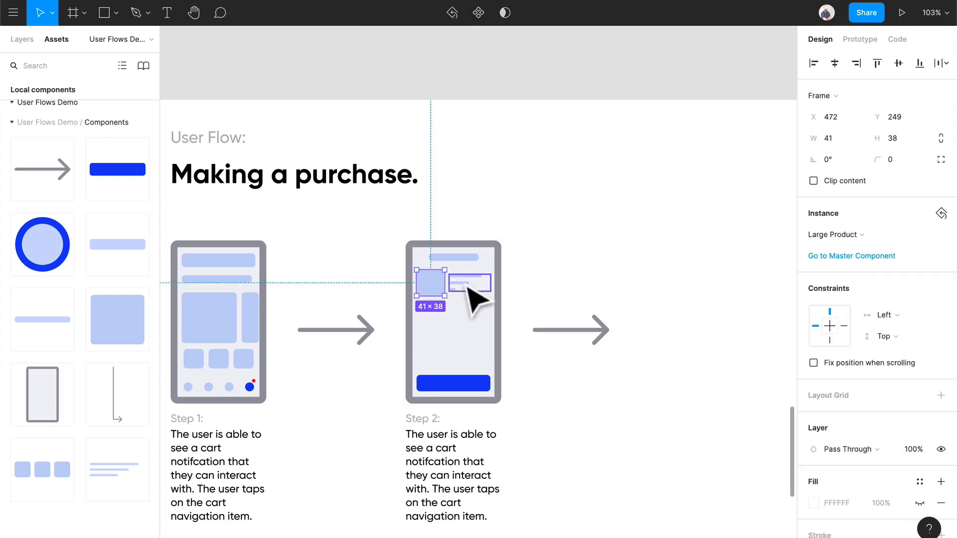
left_click(466, 284)
left_click(552, 279)
scroll(456, 363, "up", 2)
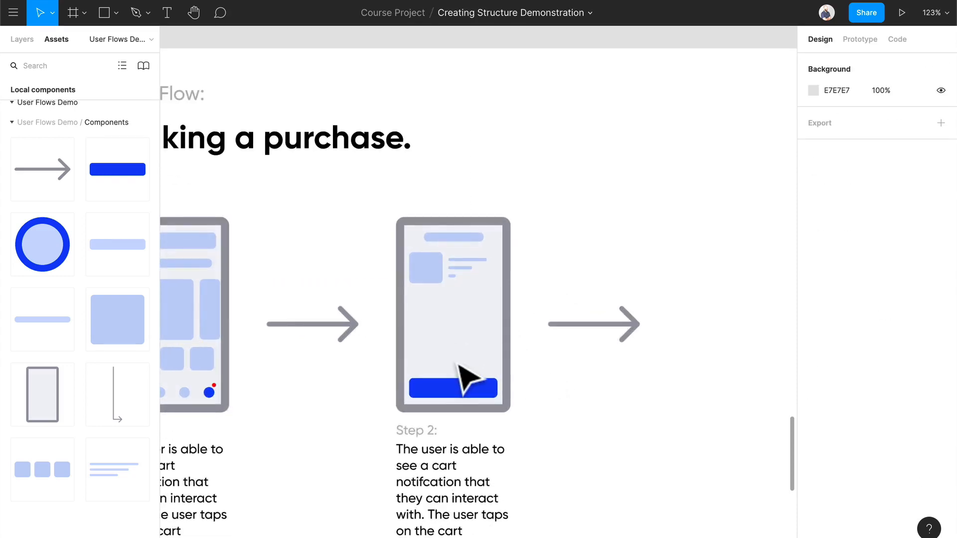
scroll(456, 364, "down", 1)
scroll(456, 364, "left", 1)
scroll(456, 364, "up", 2)
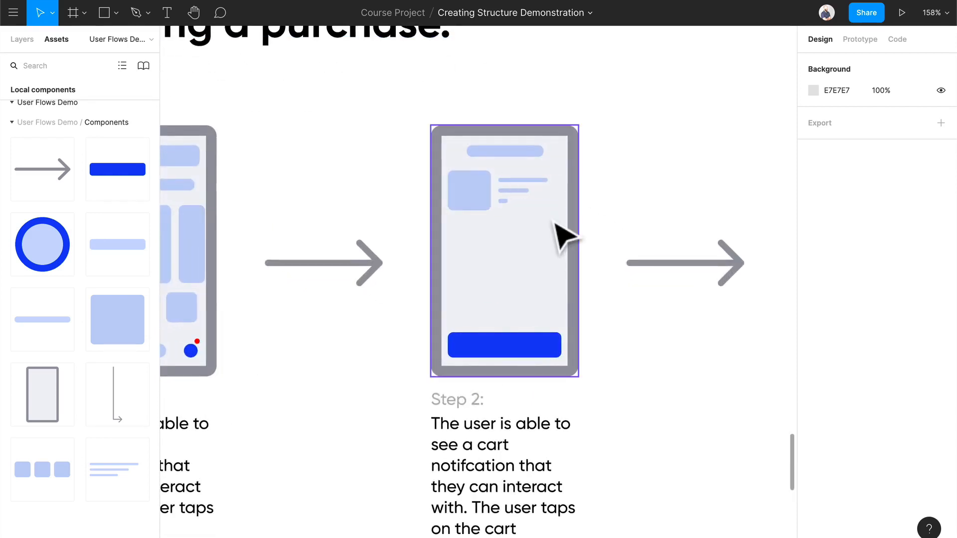
- Replace the Step 2 description with "The user is able to review the item/s in their cart"
scroll(618, 376, "down", 3)
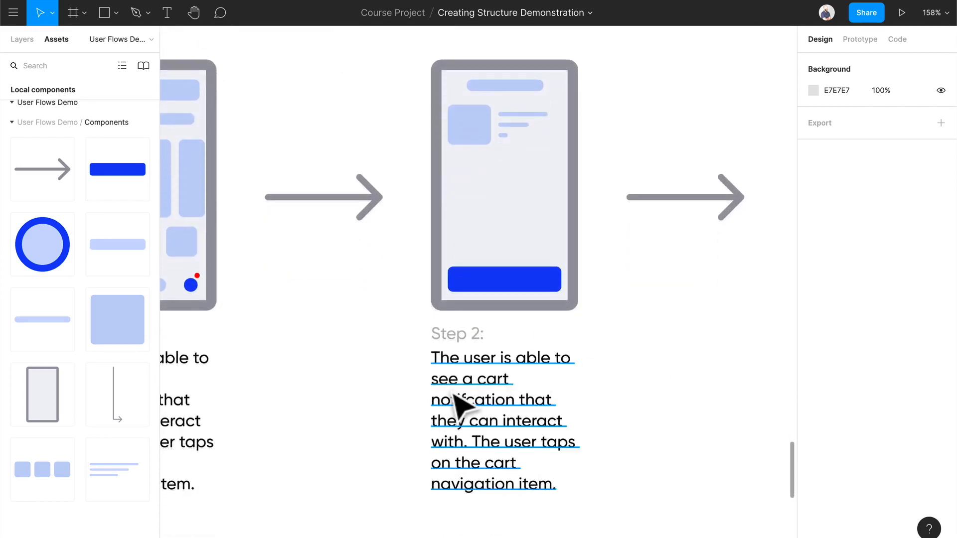
double_click(450, 387)
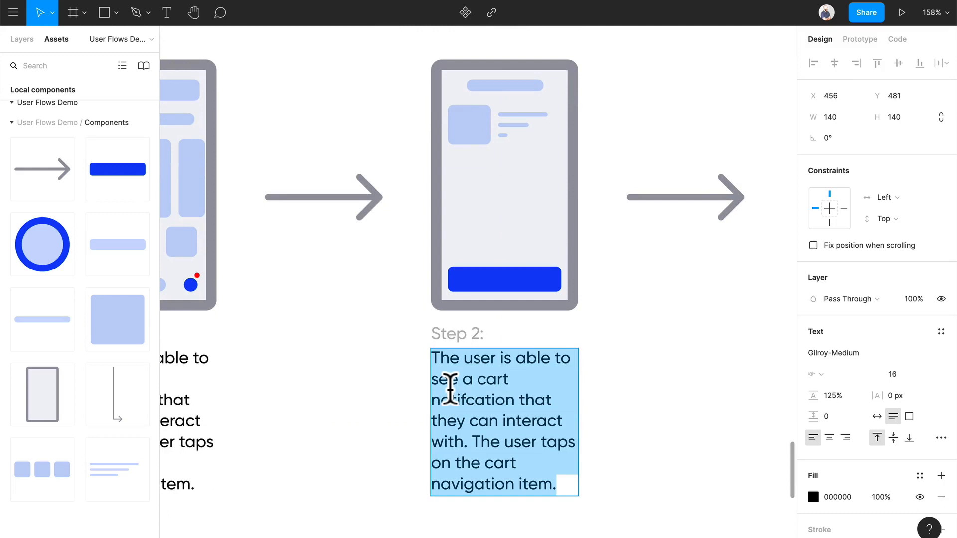
type("The user is ")
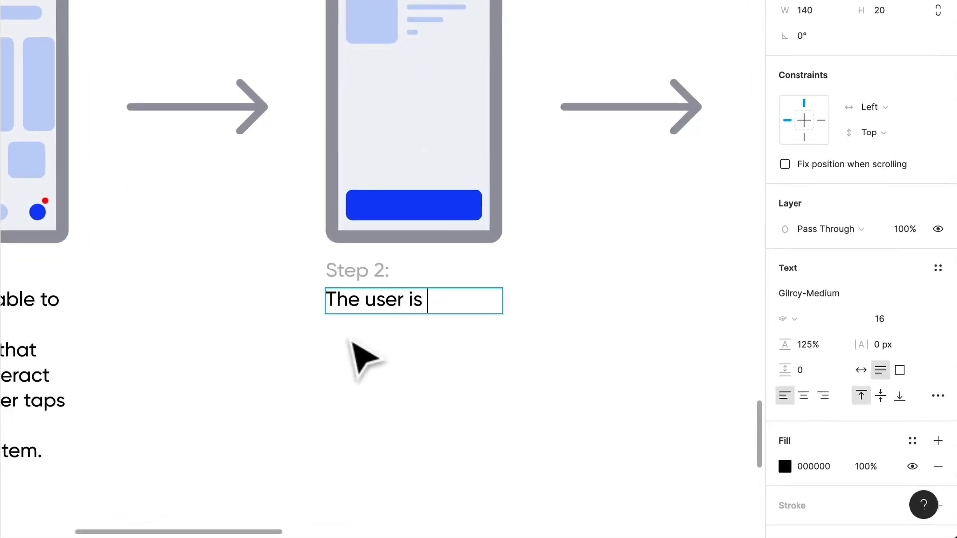
type("able to re")
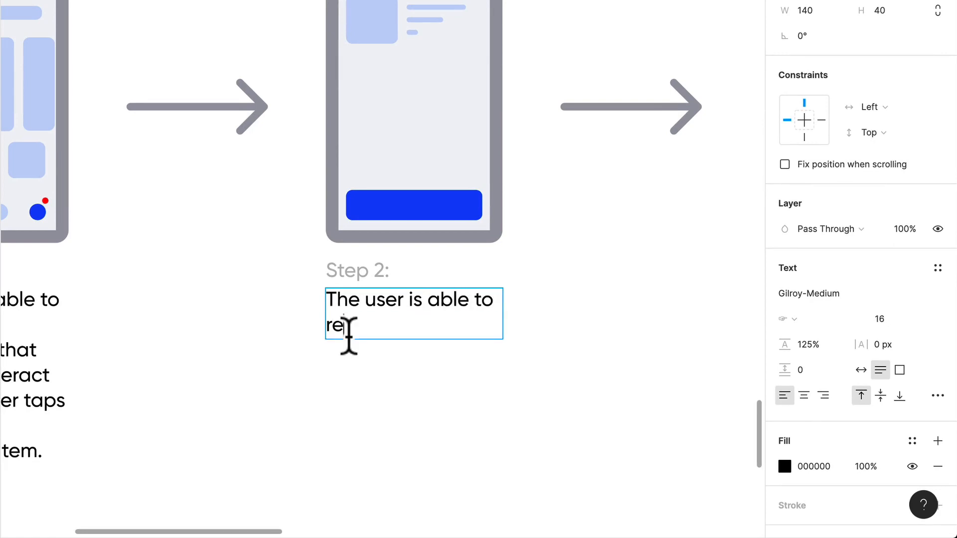
type("view the it")
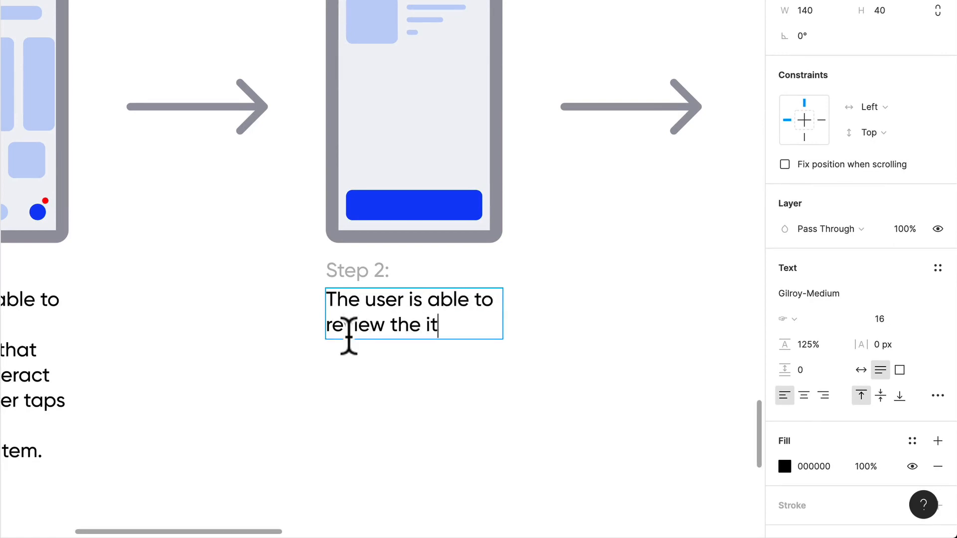
type("em/s in")
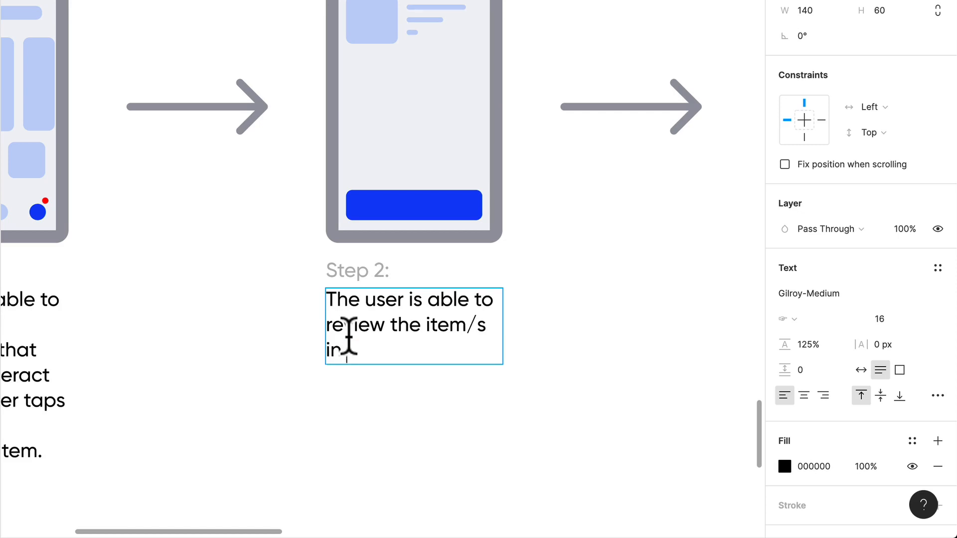
type(" their cart")
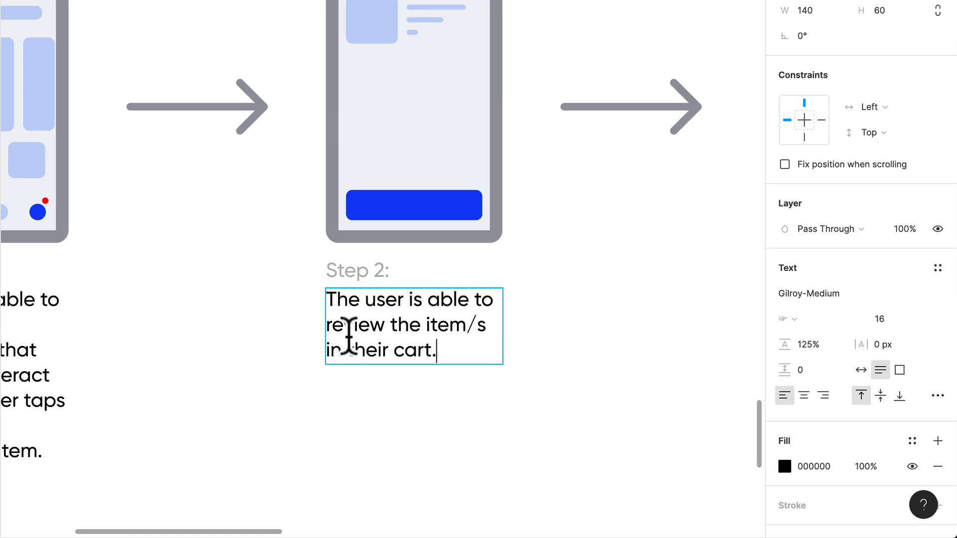
type(". Once they ")
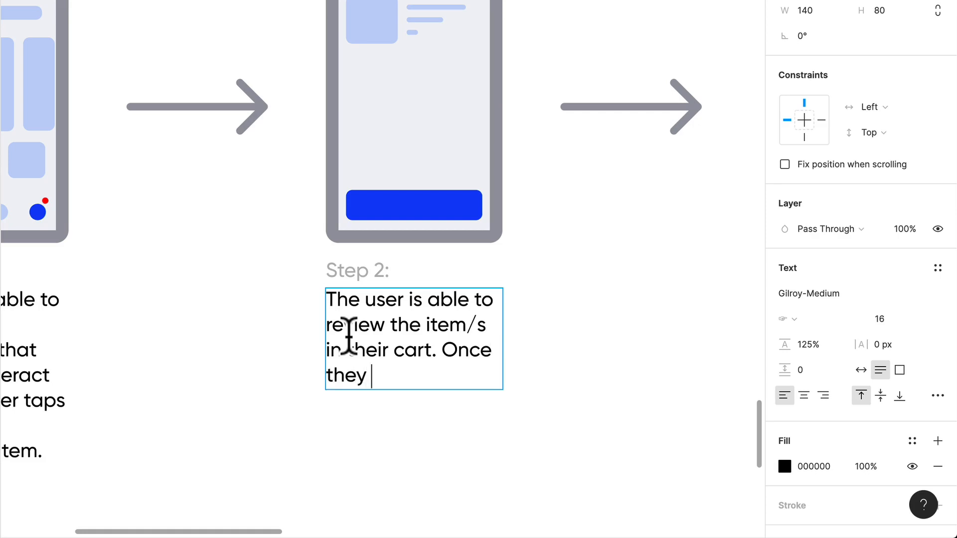
type("are happy with ")
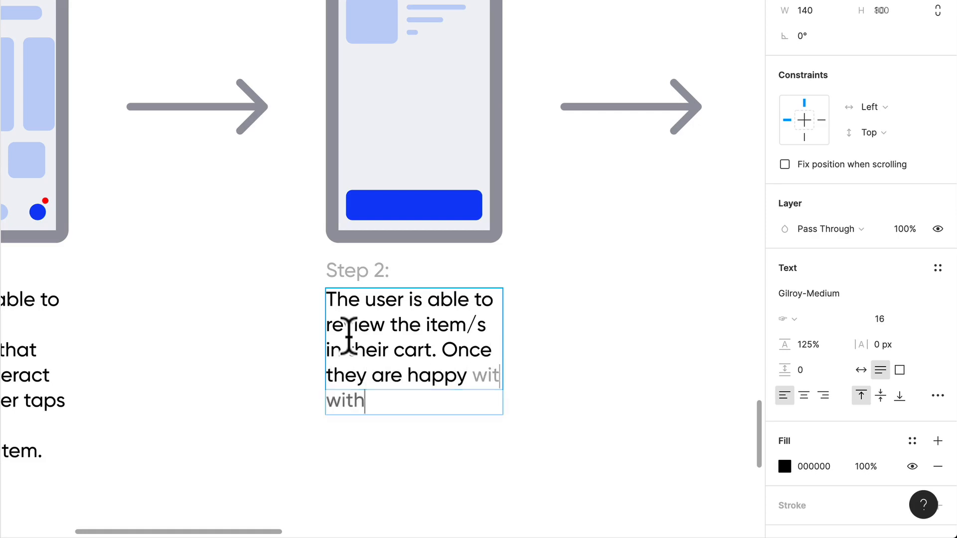
type("this inform")
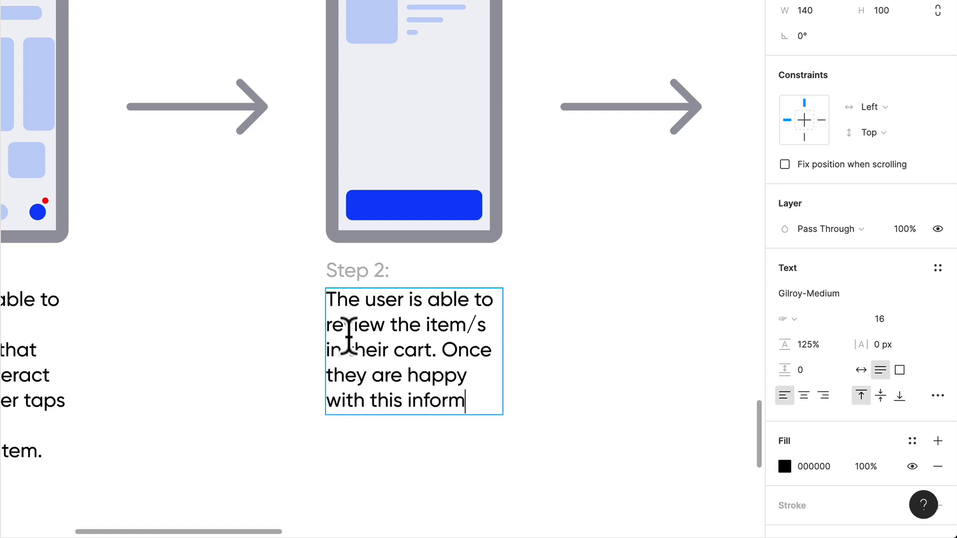
type("ation they can ")
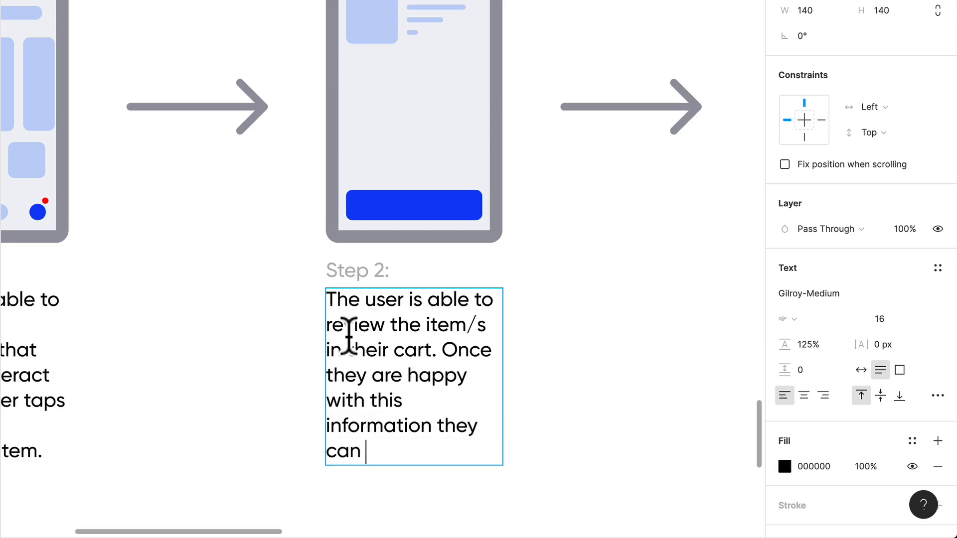
type("proceed to the c")
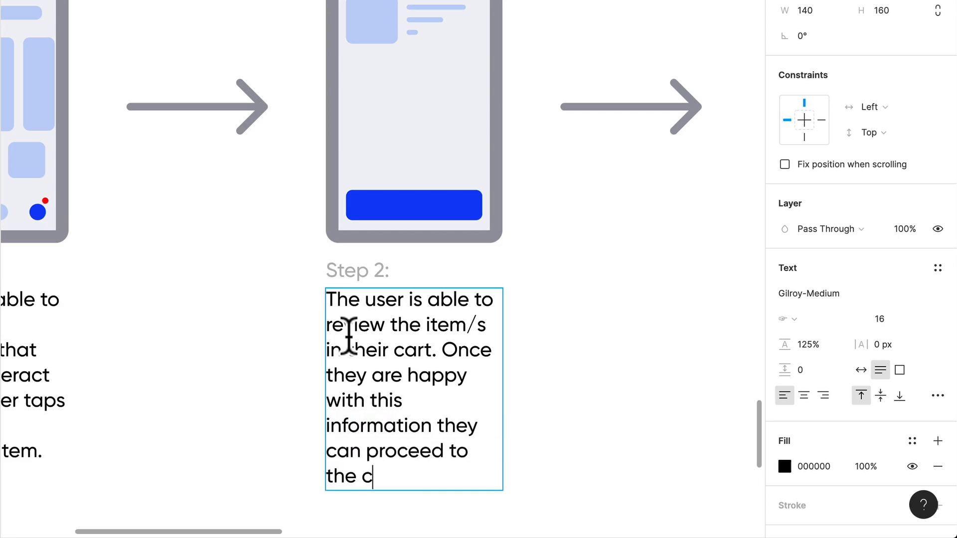
type("heckout process.")
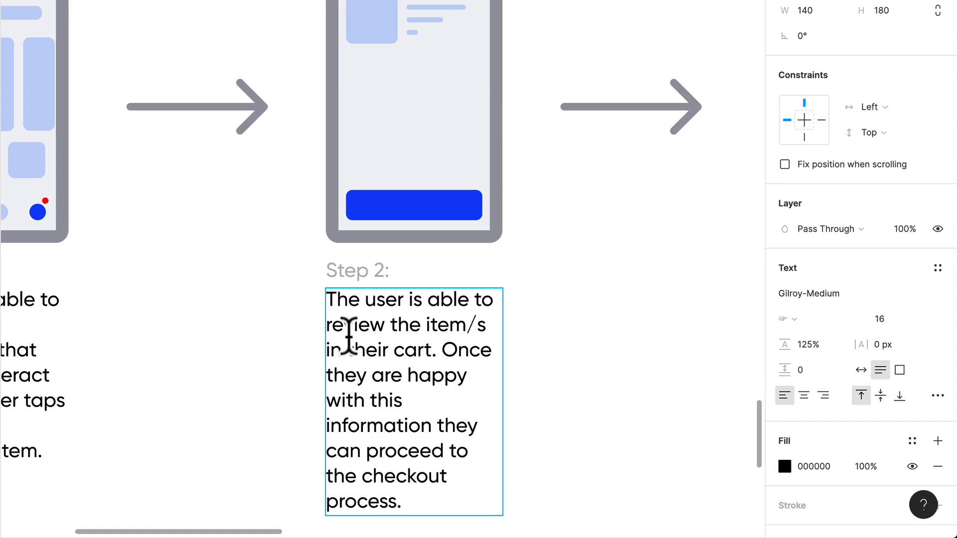
- Continue the Step 2 description with ". Once they are happy with this information they can proceed to the checkout process."
left_click(575, 245)
left_click(575, 245)
scroll(575, 245, "down", 5)
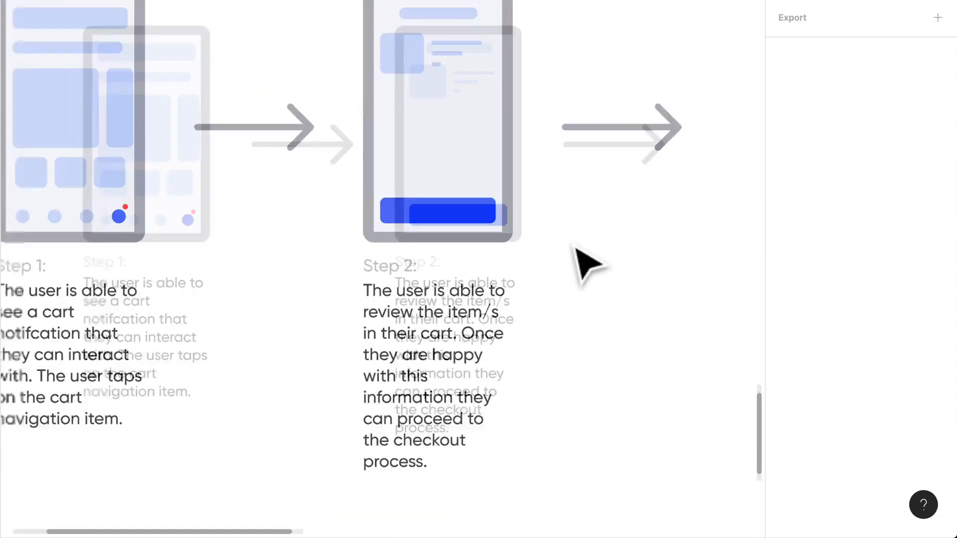
scroll(590, 247, "right", 3)
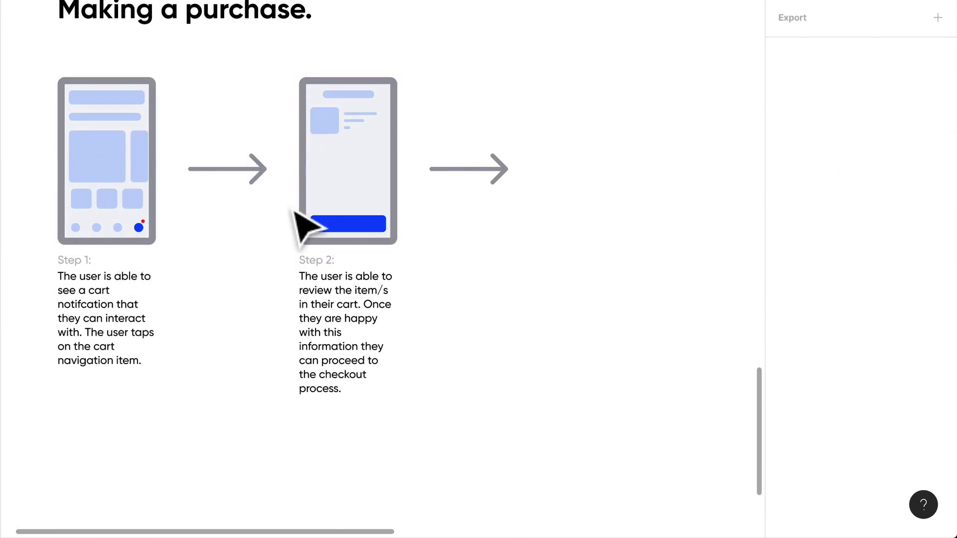
scroll(294, 210, "right", 2)
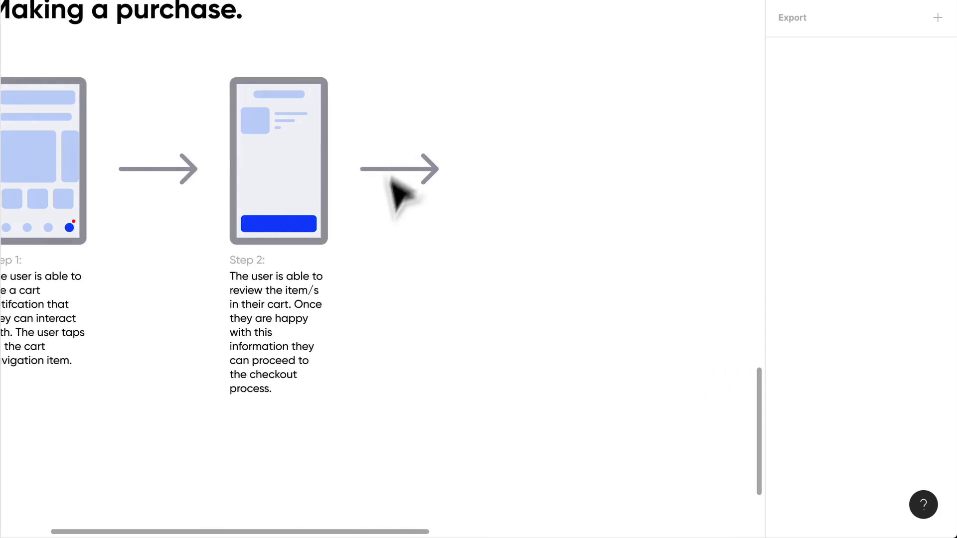
scroll(393, 199, "down", 2)
scroll(386, 197, "down", 1, "ctrl")
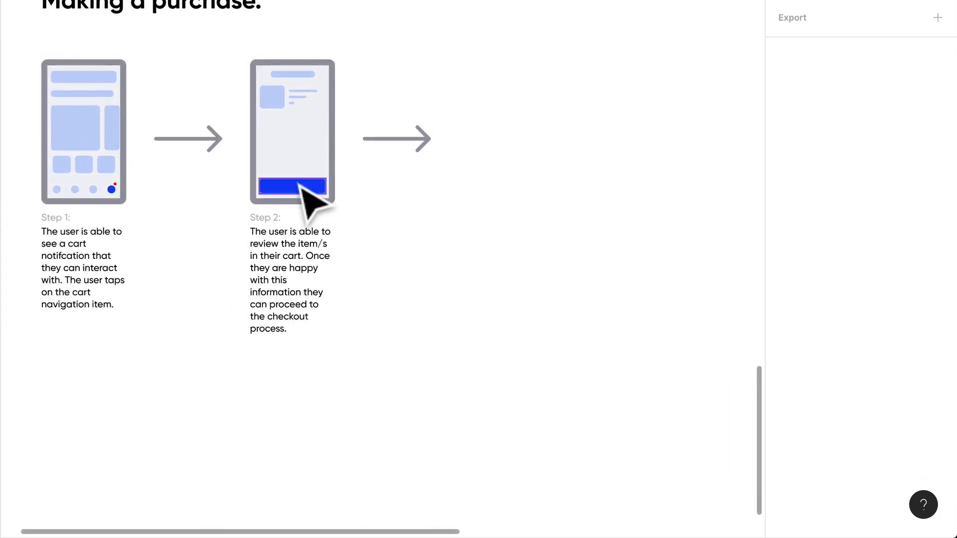
- Extend the end of the Step 2 description so its last sentence closes with "by tapping the CTA."
left_click(301, 186)
double_click(279, 321)
scroll(280, 321, "up", 3)
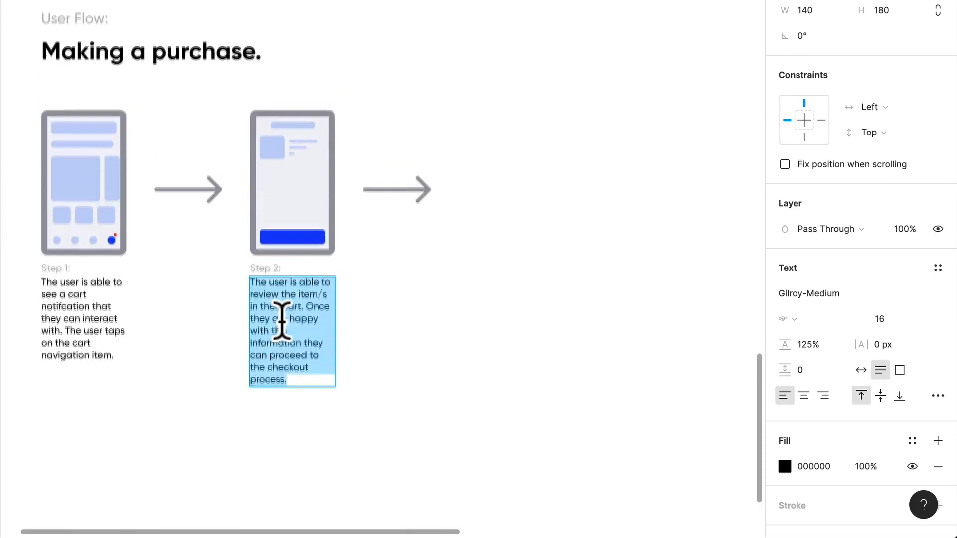
scroll(306, 348, "up", 3, "ctrl")
scroll(308, 347, "up", 2, "ctrl")
scroll(324, 367, "down", 2)
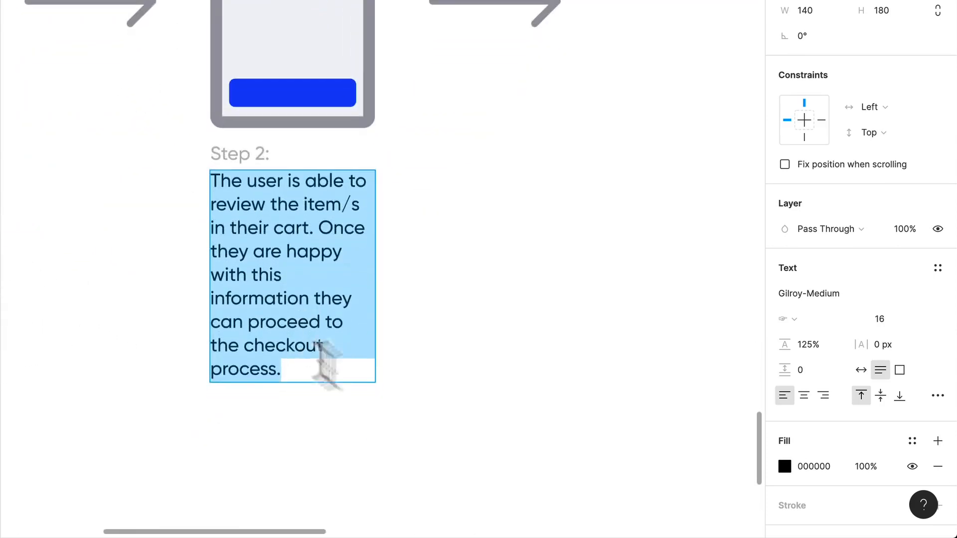
key("Escape")
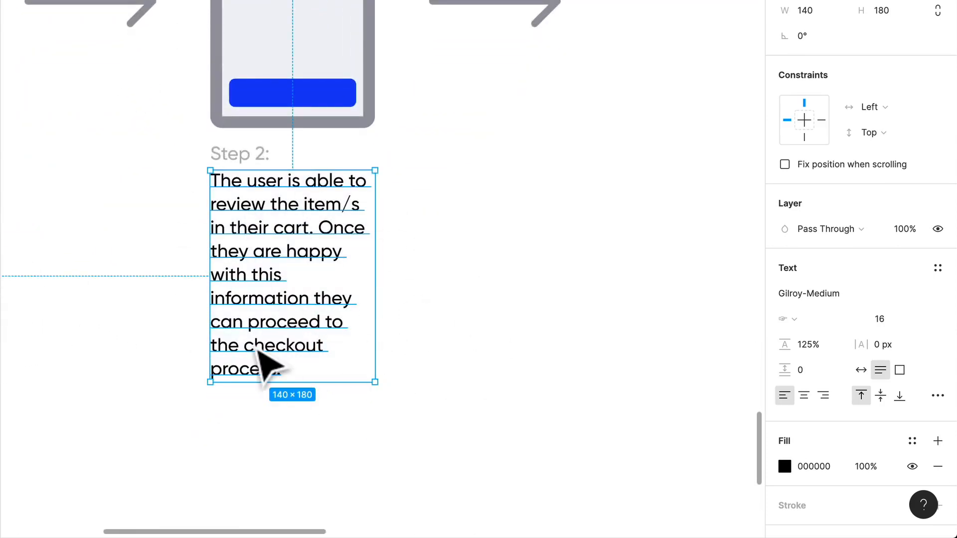
double_click(297, 367)
left_click(297, 367)
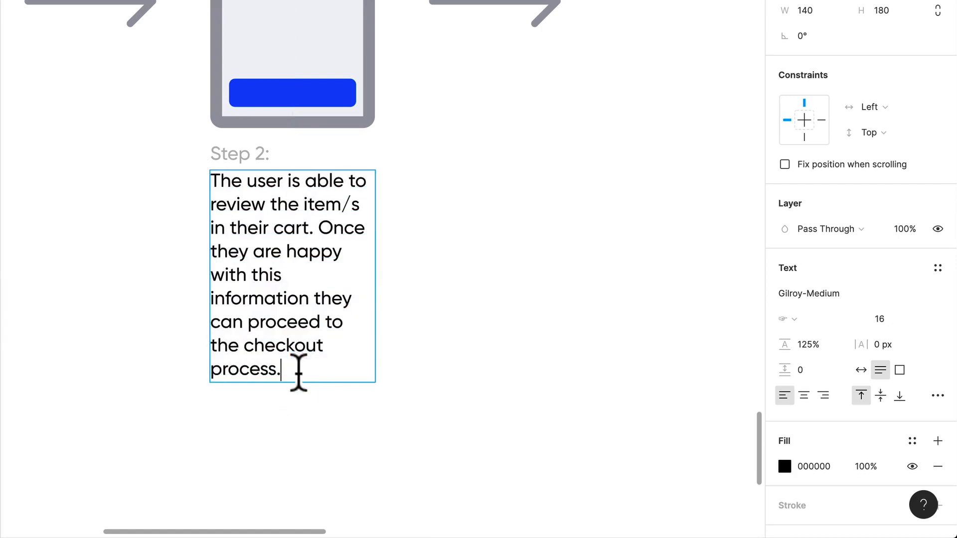
key("BackSpace")
type("by tapping the CTA")
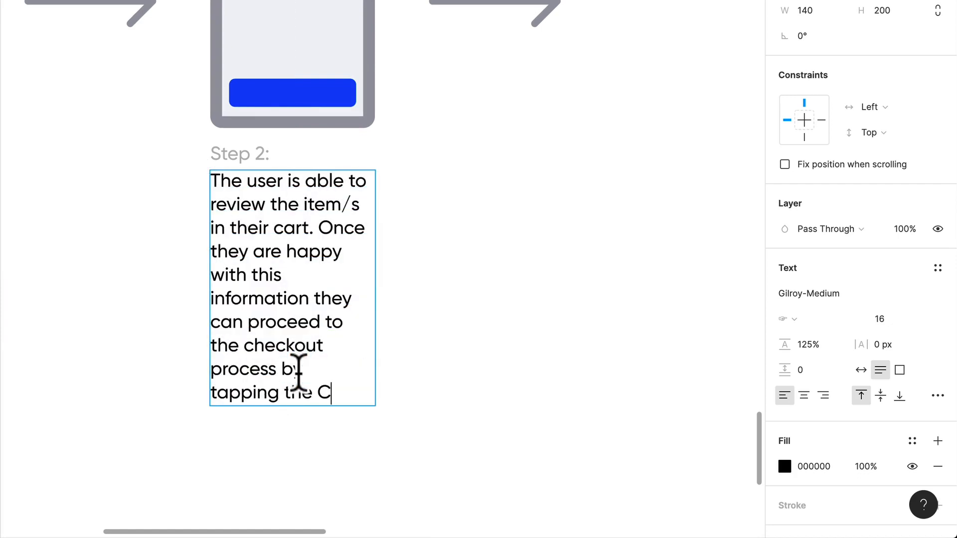
left_click(434, 324)
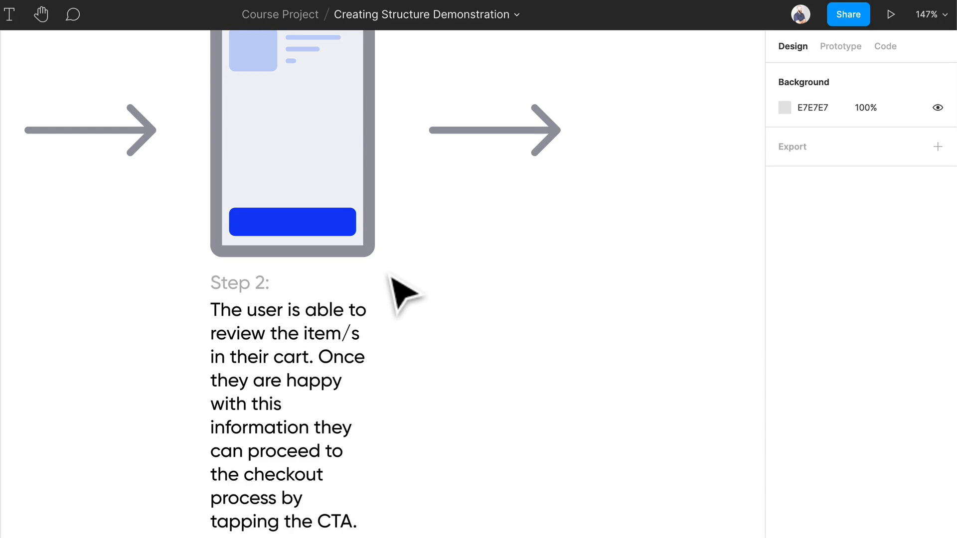
- Duplicate the whole Step 2 phone screen with its label and description, placing the copy after the second arrow
scroll(391, 276, "down", 3)
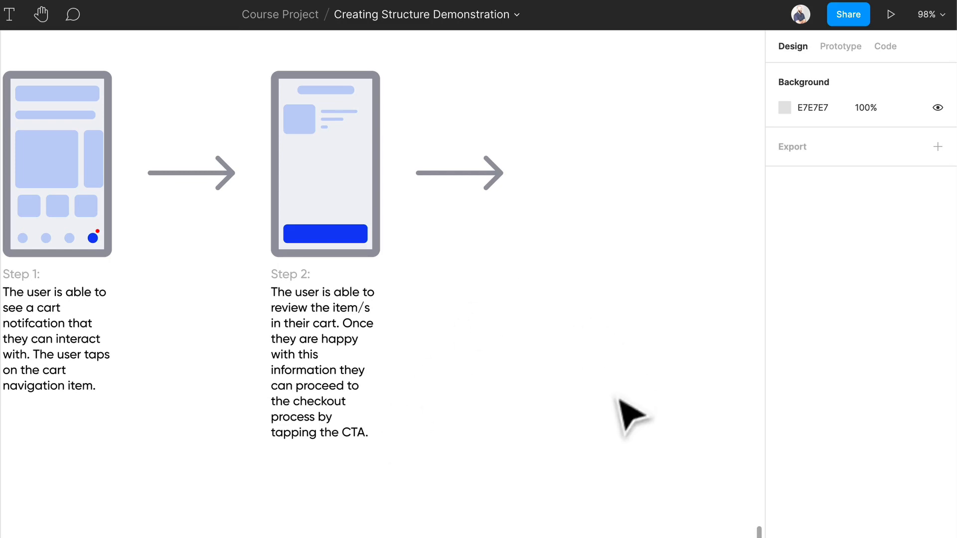
left_click_drag(422, 481, 286, 75)
left_click_drag(305, 193, 573, 202)
- Change the label under the duplicated phone screen to "Step 3:"
scroll(743, 208, "up", 5)
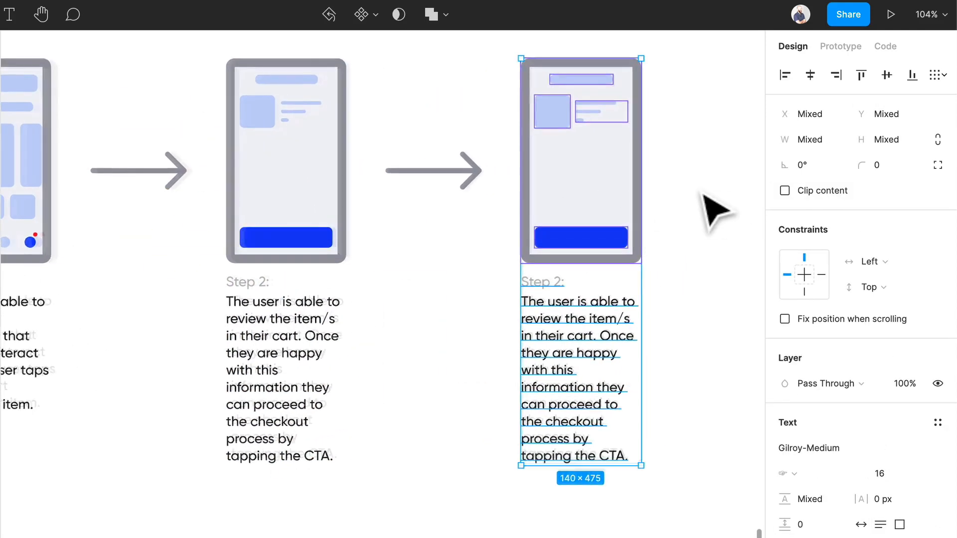
scroll(703, 194, "up", 5)
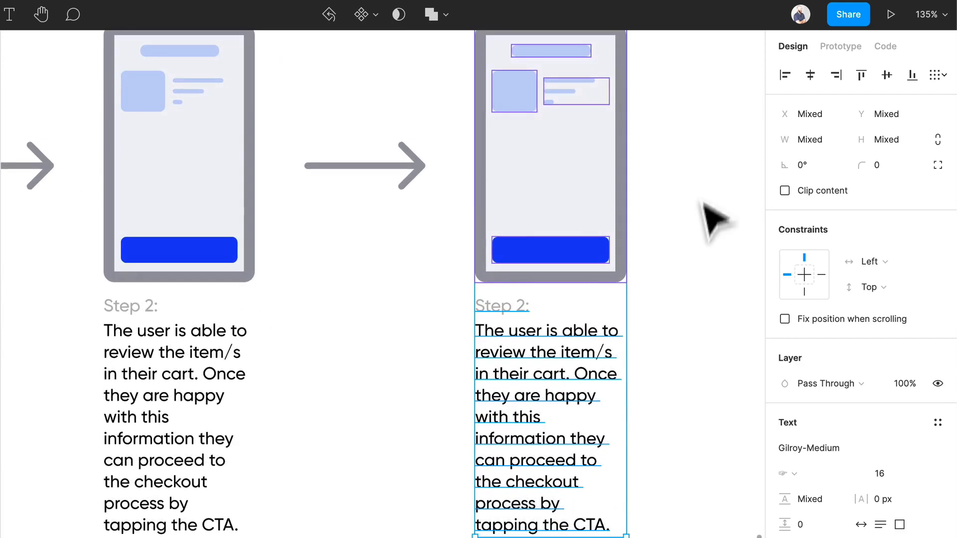
scroll(555, 289, "right", 3)
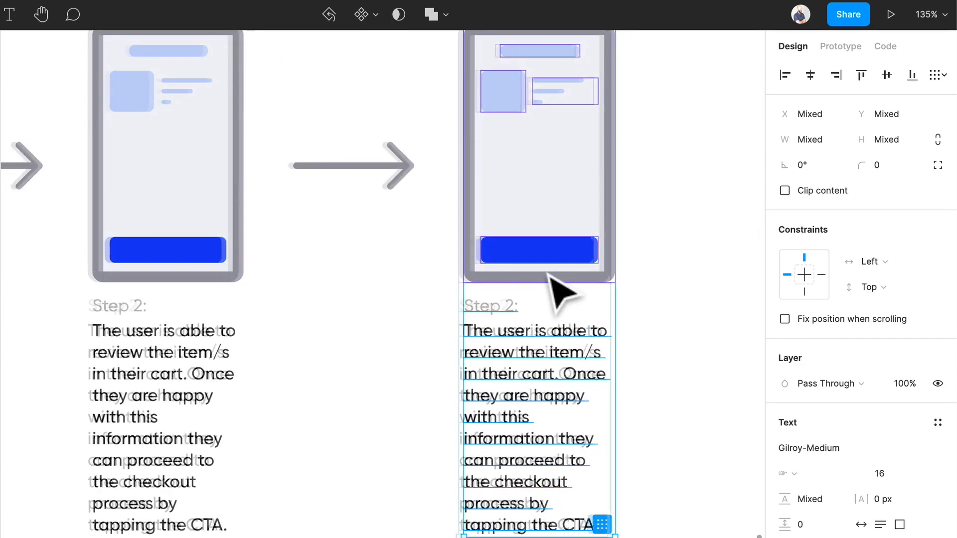
double_click(464, 306)
left_click(474, 305)
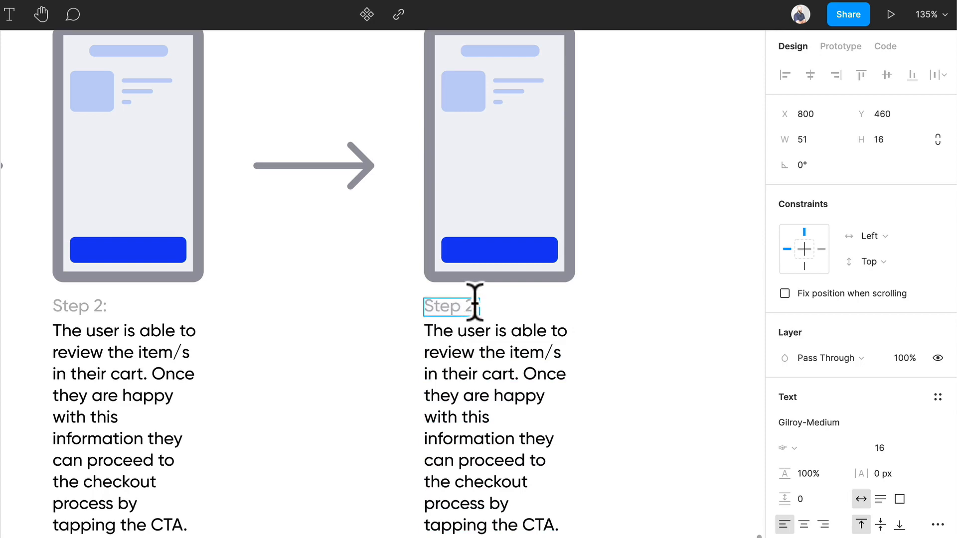
key("BackSpace")
type("3")
- Replace the Step 3 description with "The user is able to review any details in relation to the total price, user payment details, user address"
scroll(491, 342, "right", 1)
double_click(488, 349)
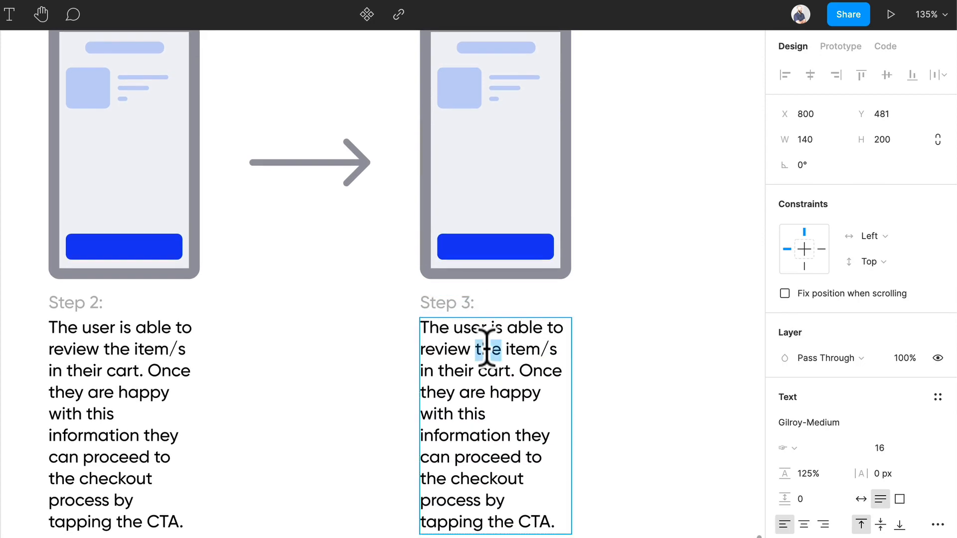
key("ctrl+a")
type("The user")
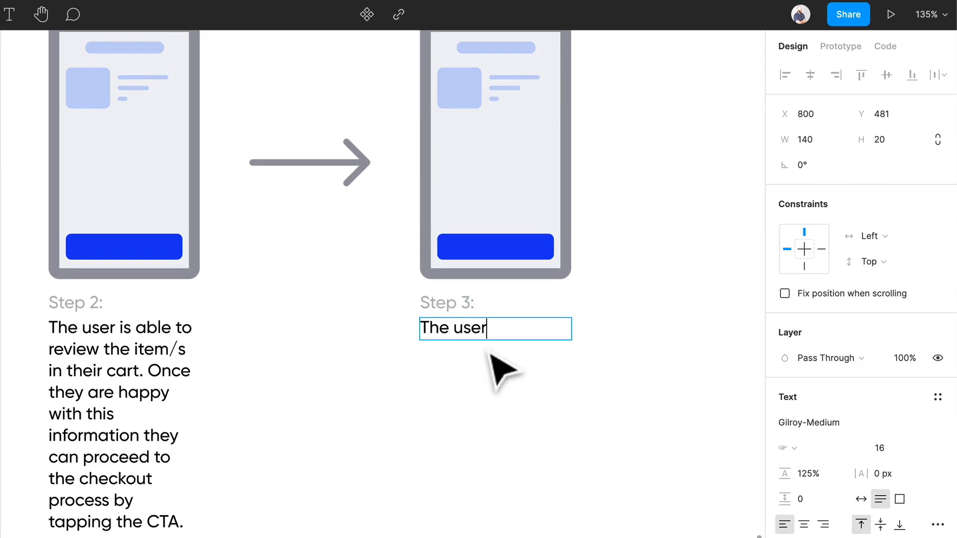
type(" is able to r")
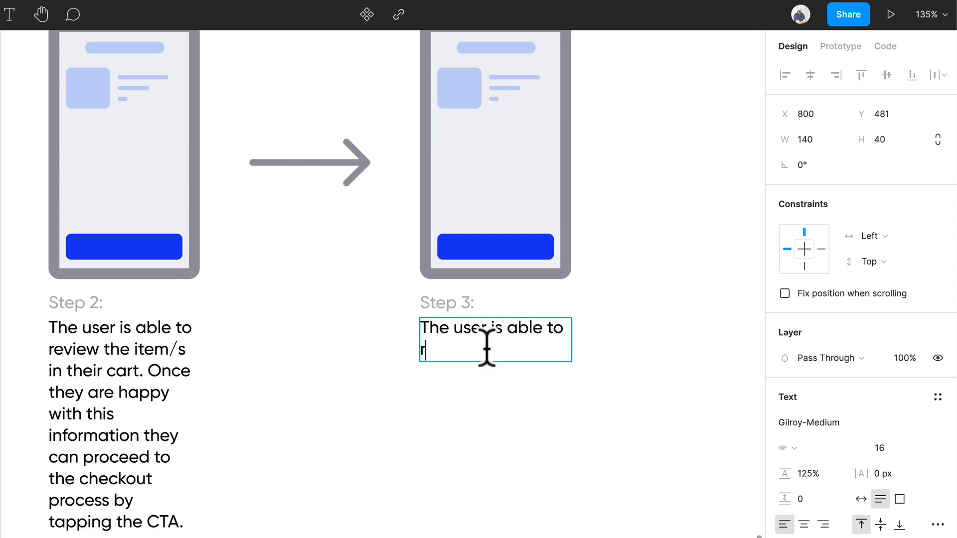
type("eview and")
key("BackSpace")
type("y detail")
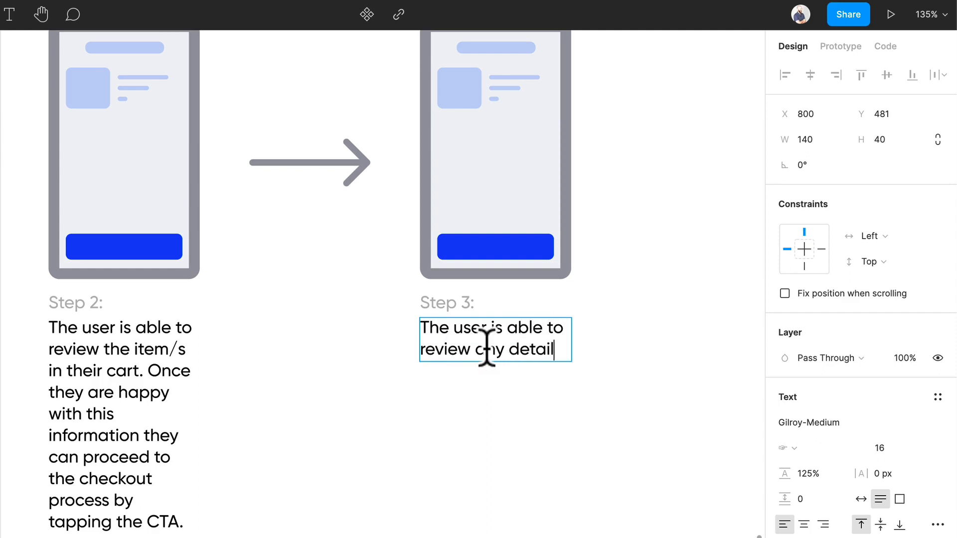
type("s in rela")
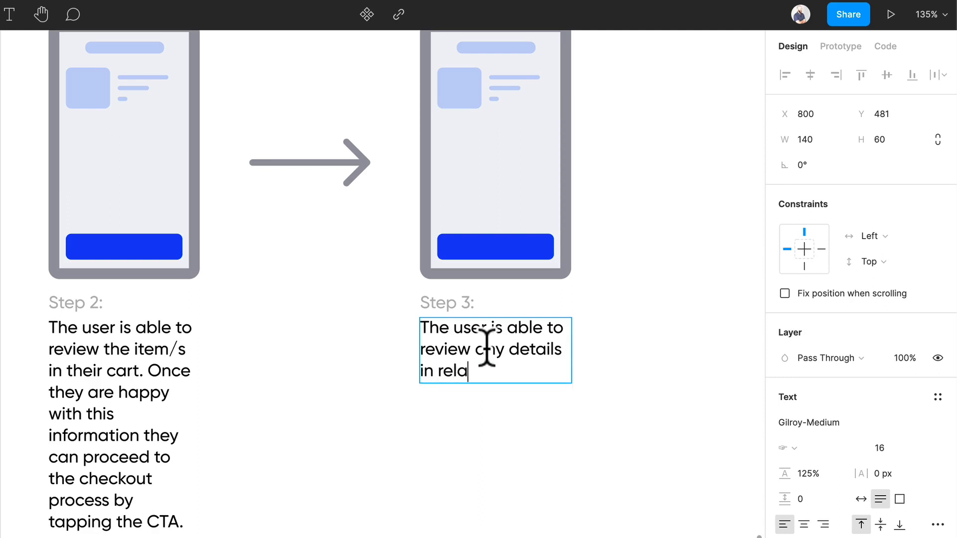
type("tion to the tot")
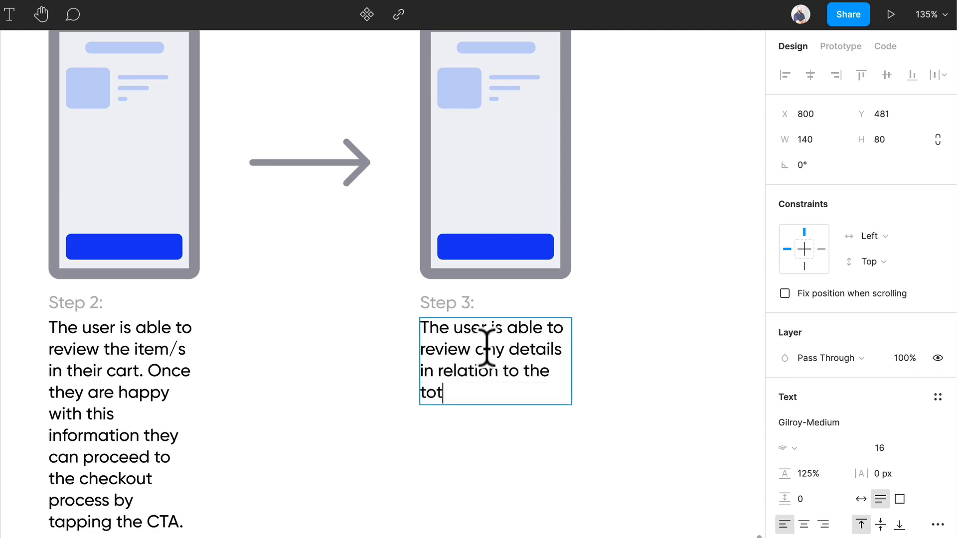
type("al price, ")
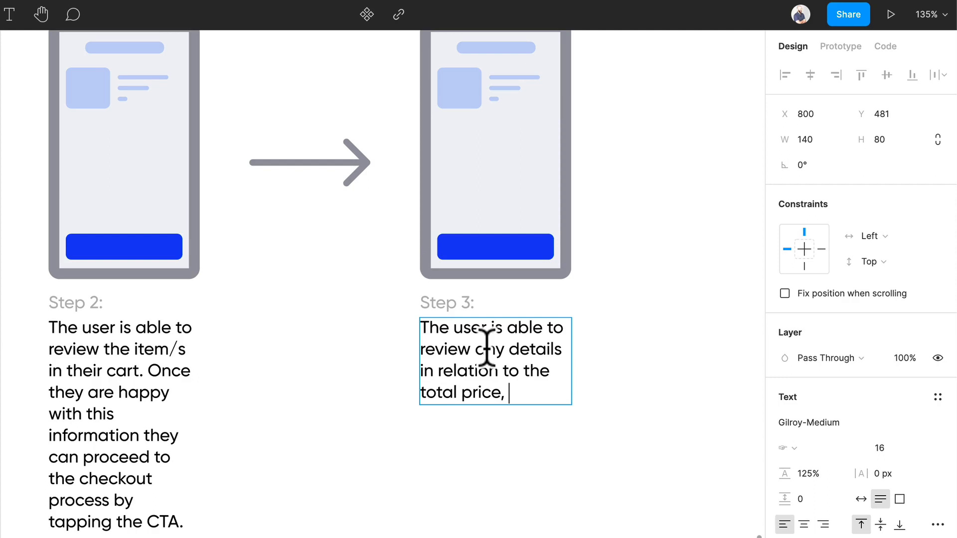
type("user payment detail")
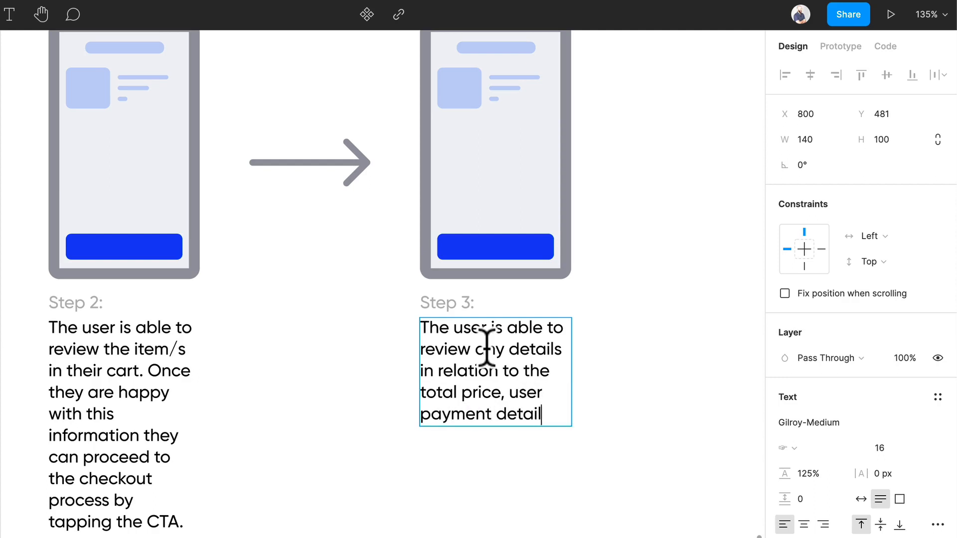
type("s, user address")
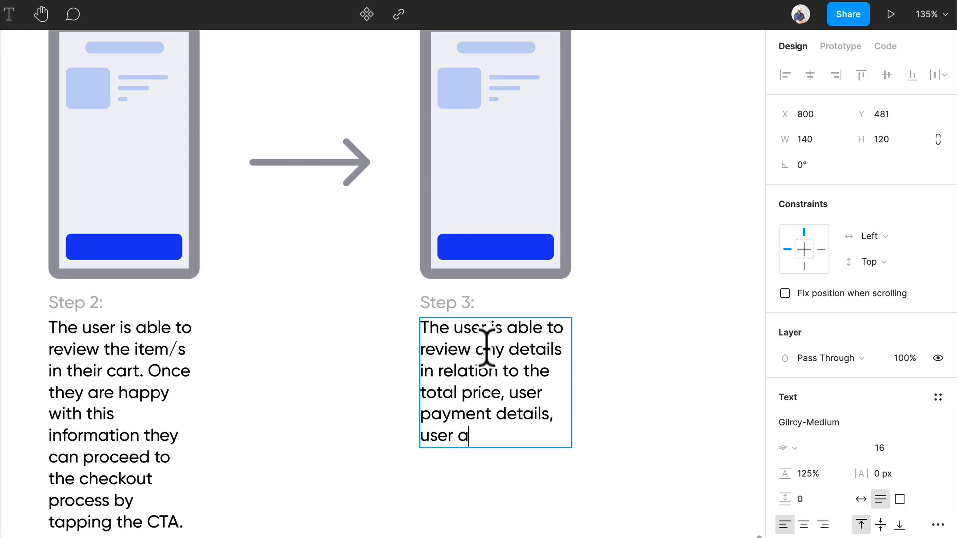